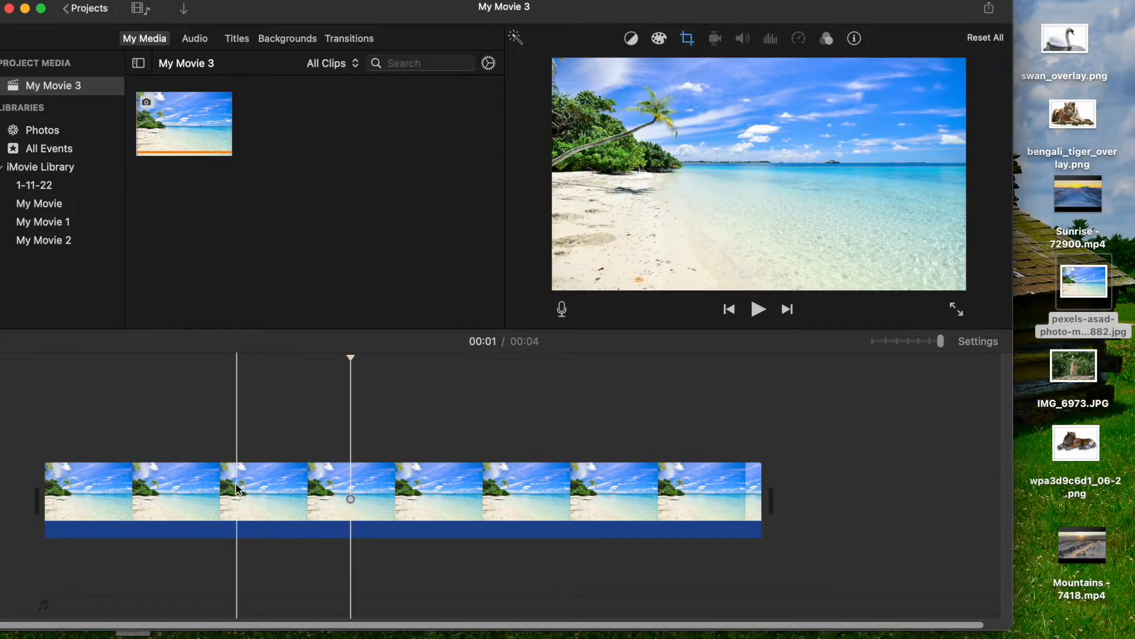
{"action": "left_click_drag", "start_coordinate": [271, 528], "coordinate": [286, 433]}
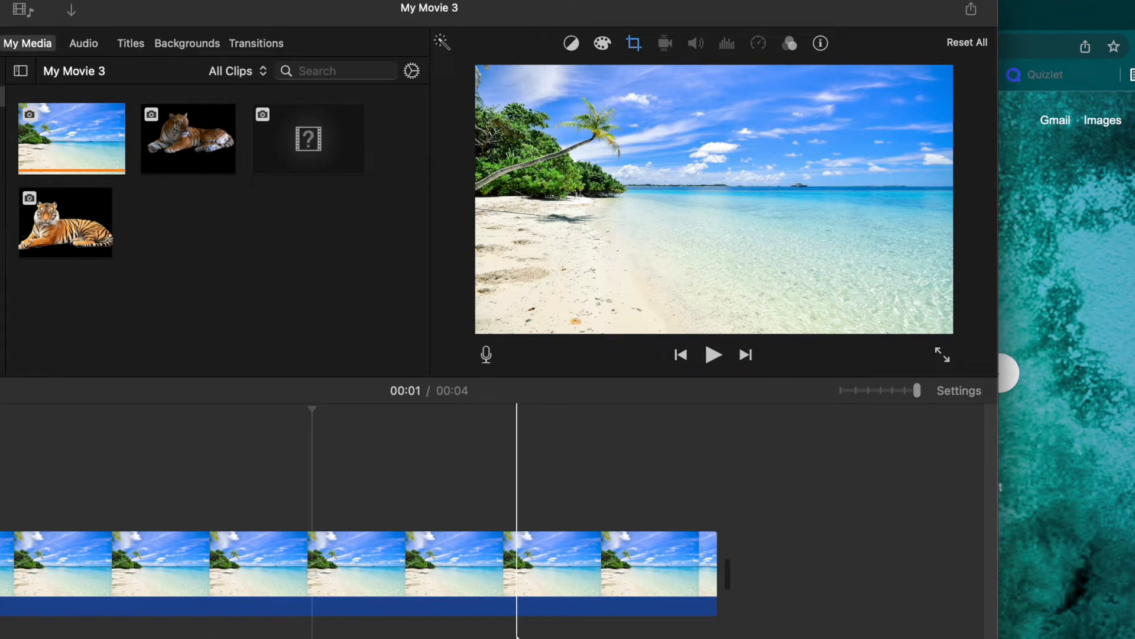
- Switch to Chrome and search Google Images for "bengali tiger"
{"action": "left_click", "coordinate": [1060, 283]}
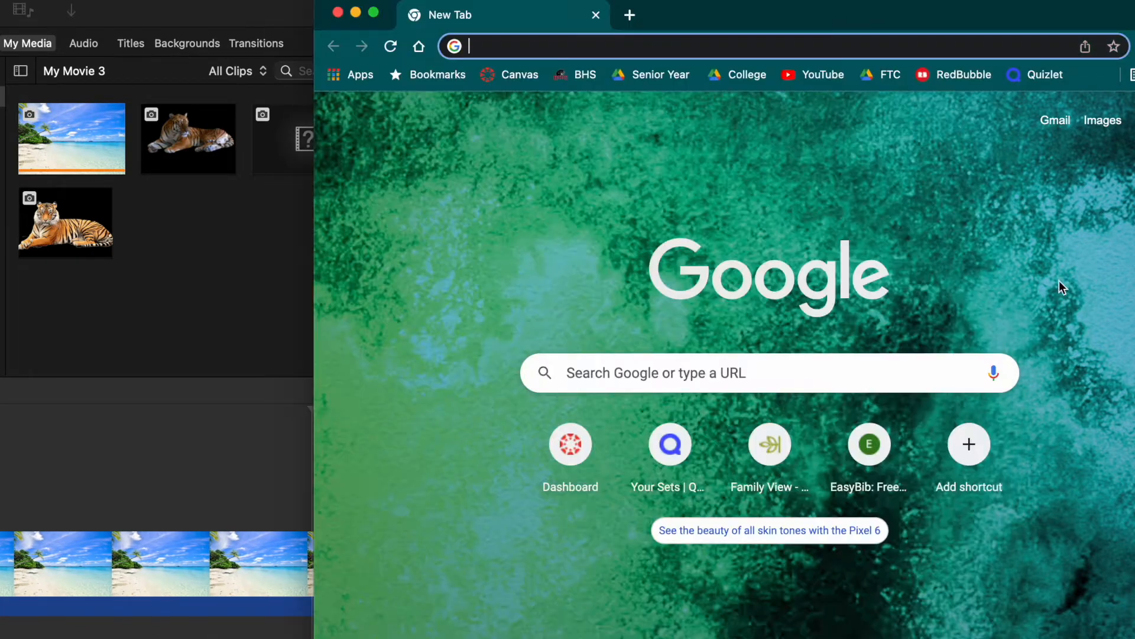
{"action": "type", "text": "bengali tiger"}
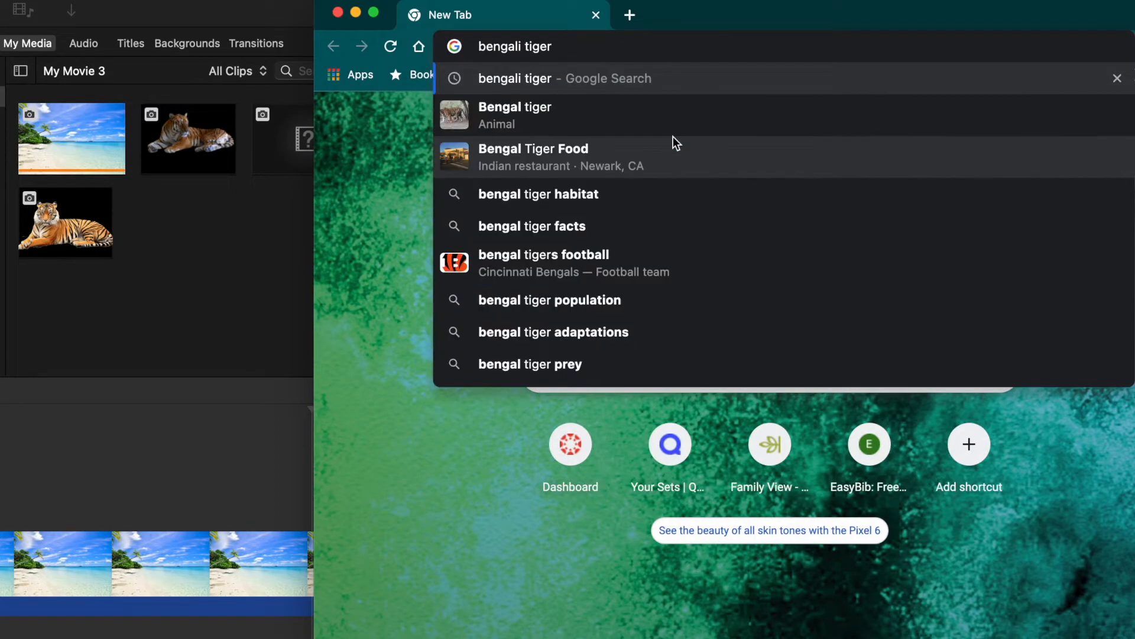
{"action": "key", "text": "Return"}
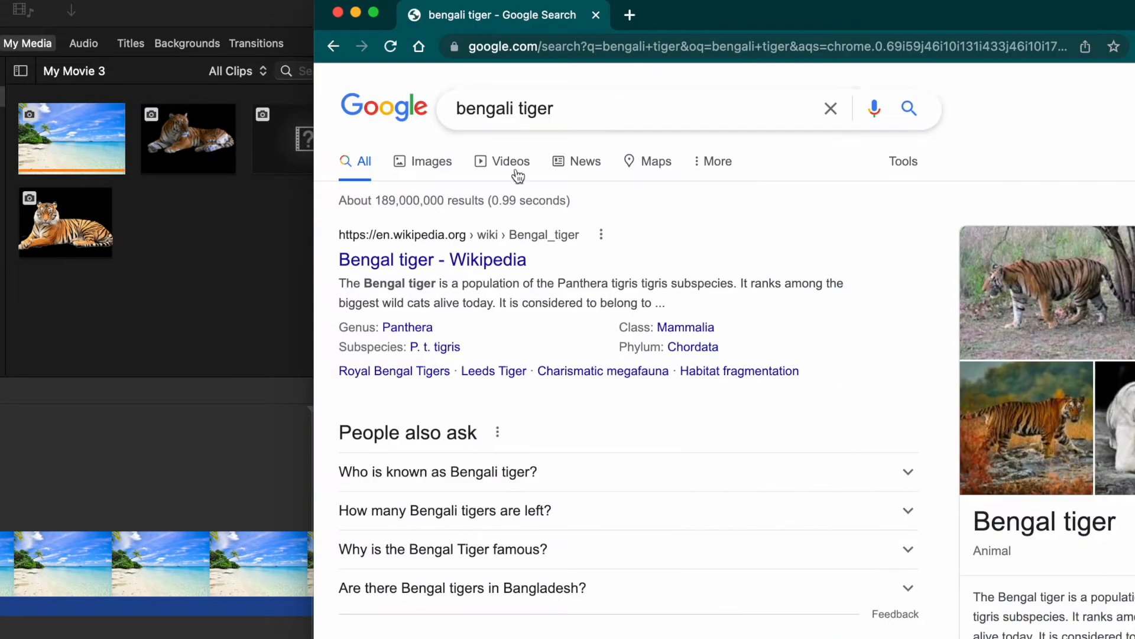
{"action": "left_click", "coordinate": [447, 166]}
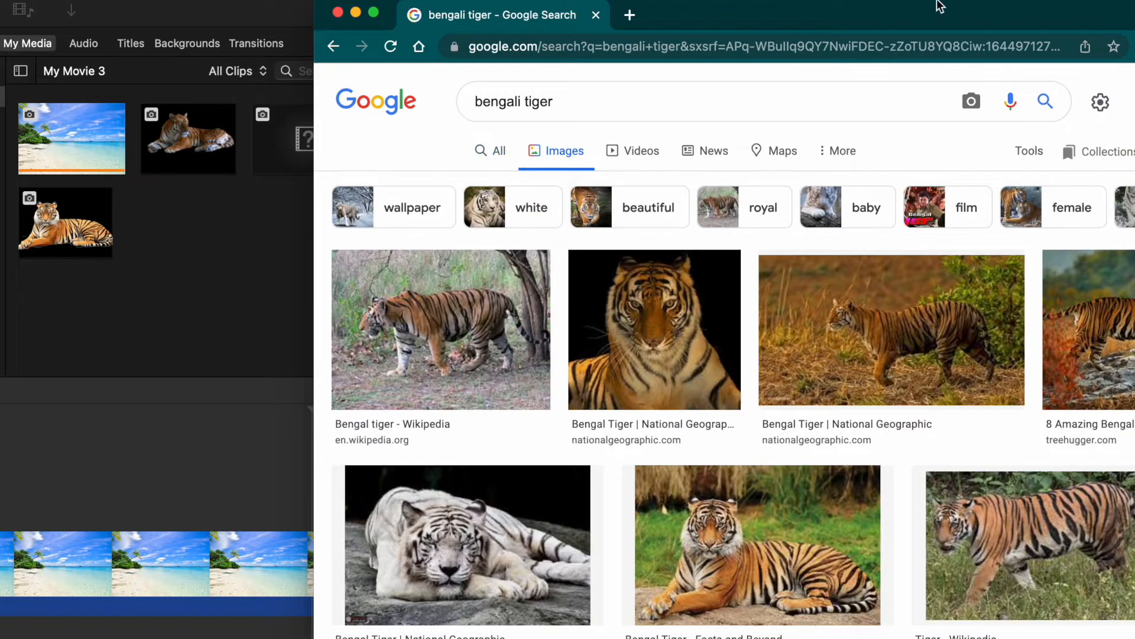
- Filter the tiger image results by colour to show only Transparent images
{"action": "left_click_drag", "start_coordinate": [936, 4], "coordinate": [849, 2]}
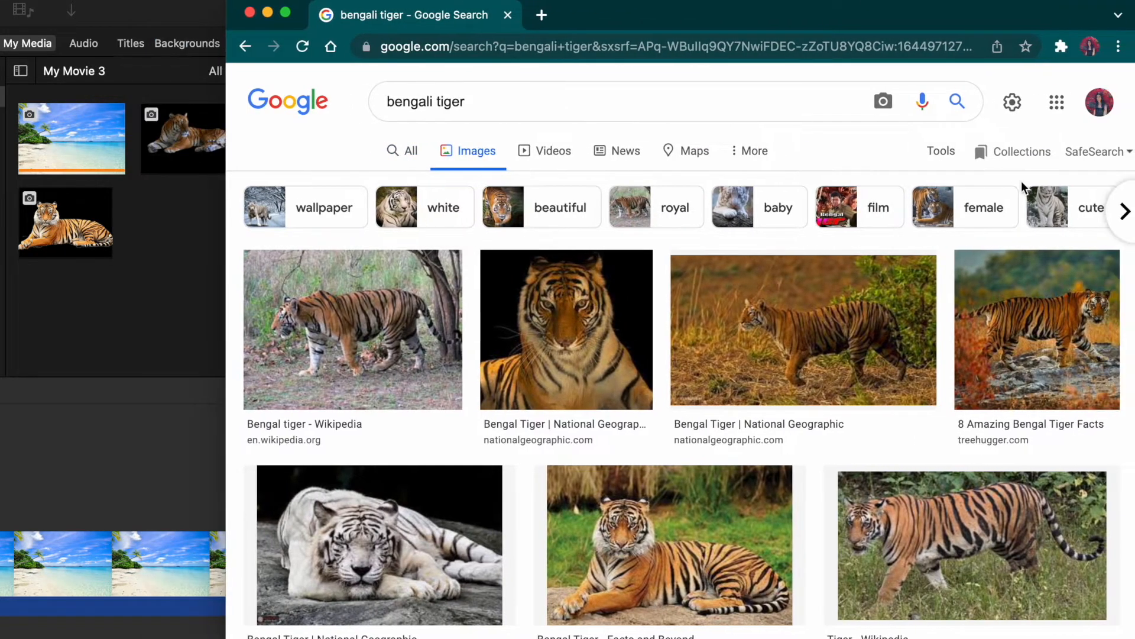
{"action": "left_click", "coordinate": [946, 156]}
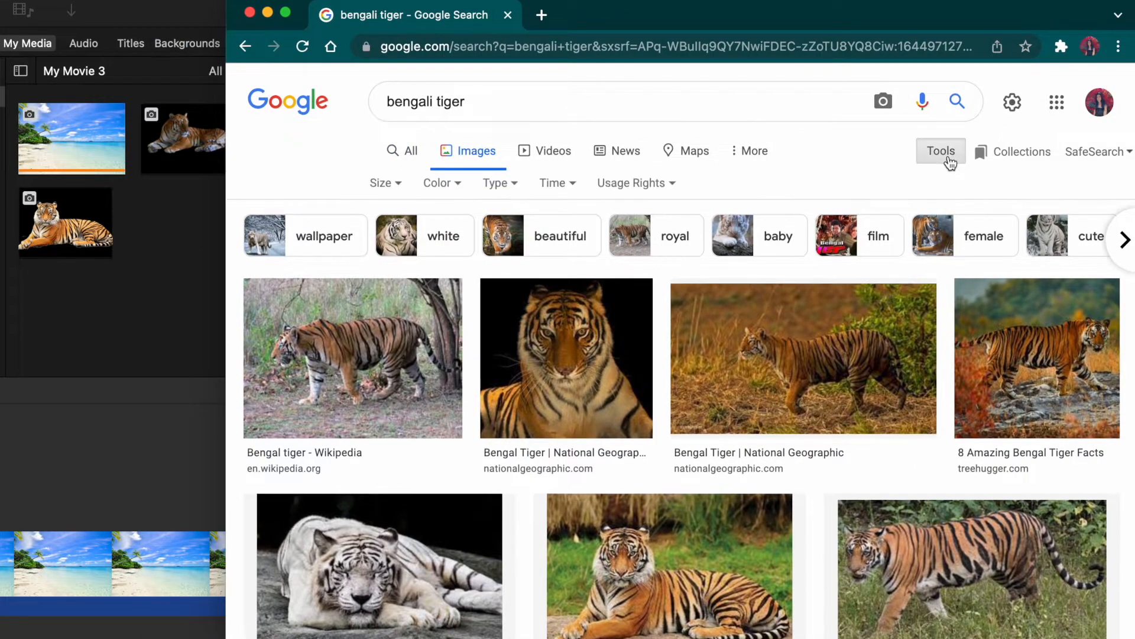
{"action": "left_click", "coordinate": [438, 195]}
{"action": "left_click", "coordinate": [444, 268]}
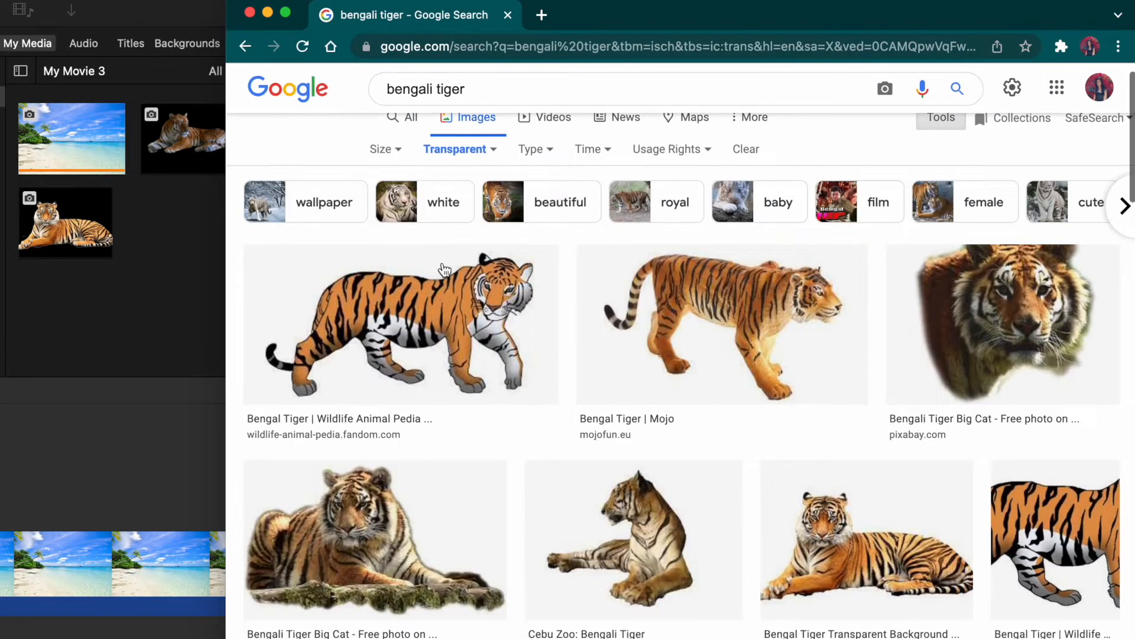
- Save the Pixabay image of the tiger lying on a log to the desktop and put the browser away
{"action": "scroll", "coordinate": [467, 473], "scroll_direction": "down", "scroll_amount": 3}
{"action": "left_click", "coordinate": [470, 495]}
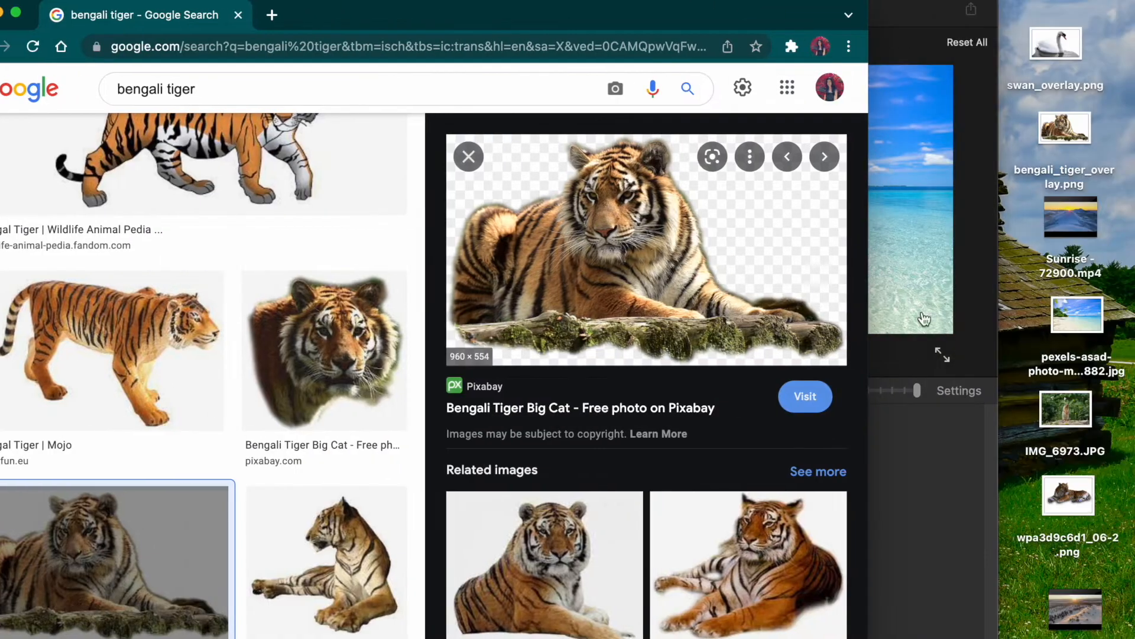
{"action": "left_click_drag", "start_coordinate": [921, 313], "coordinate": [1101, 221]}
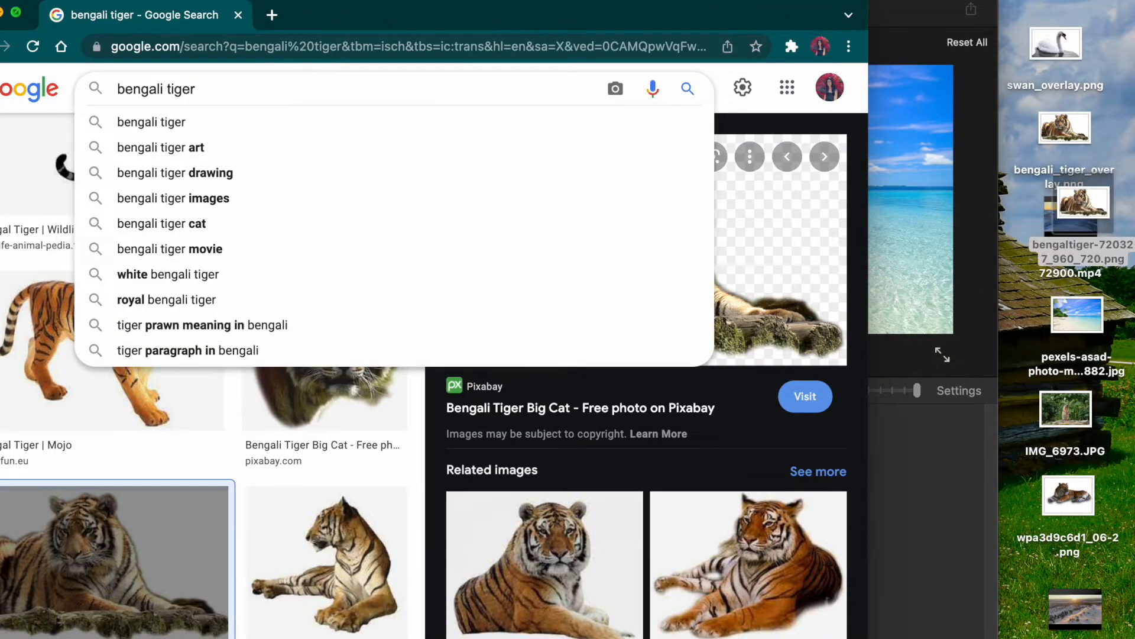
{"action": "left_click", "coordinate": [4, 13]}
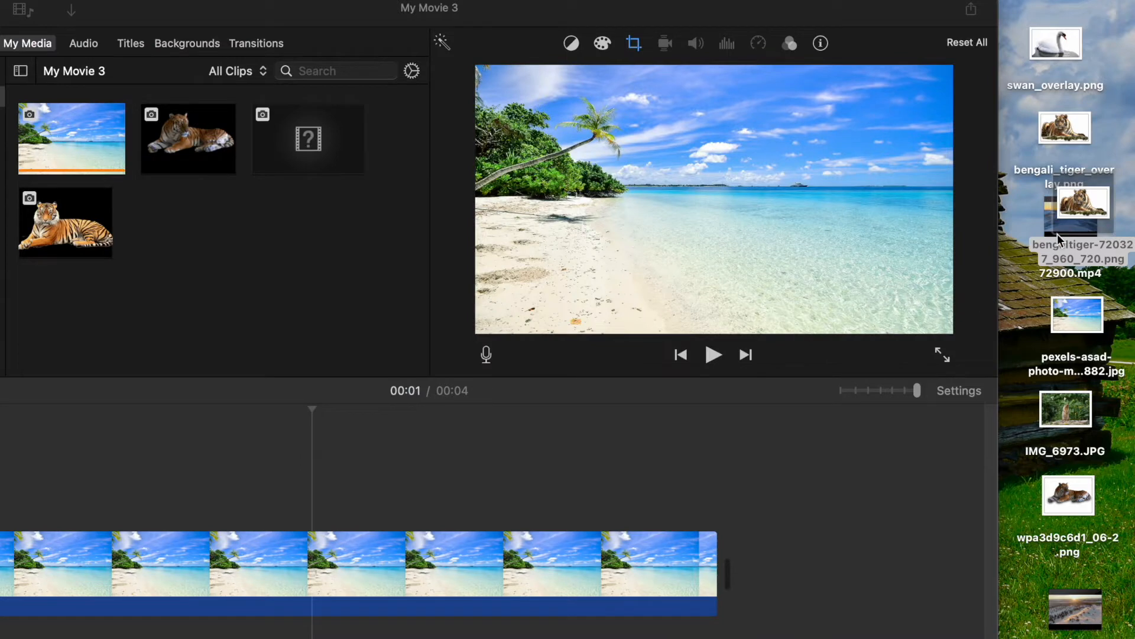
- Place bengaltiger-720327_960_720.png from the desktop above the beach clip in the iMovie timeline and shorten it to 1.7 s
{"action": "left_click_drag", "start_coordinate": [1057, 238], "coordinate": [272, 488]}
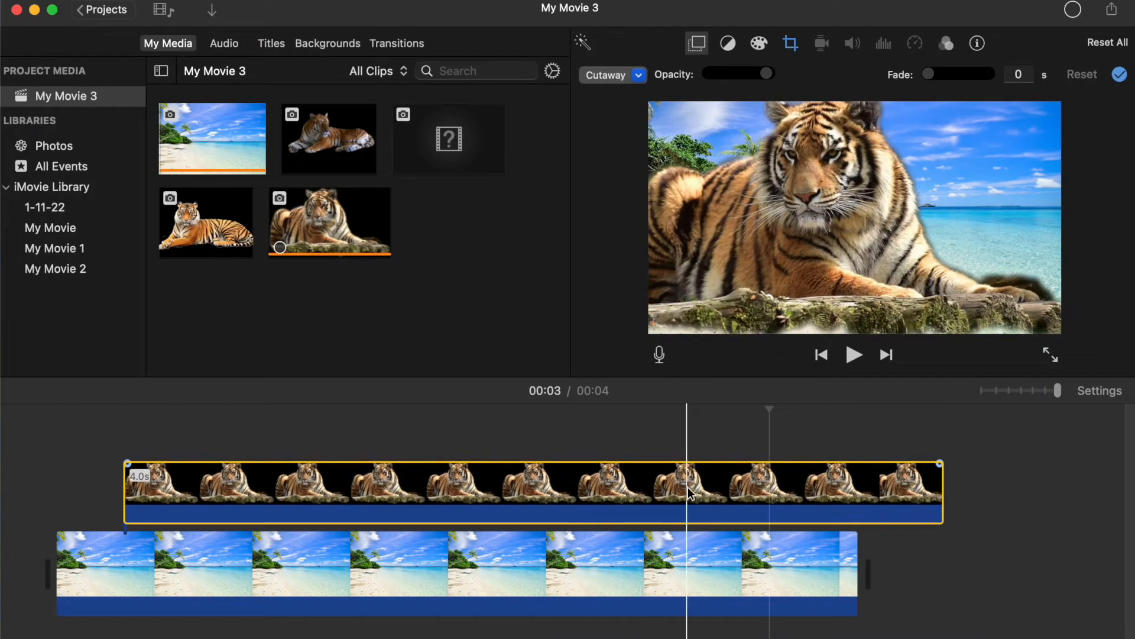
{"action": "left_click_drag", "start_coordinate": [942, 505], "coordinate": [456, 490]}
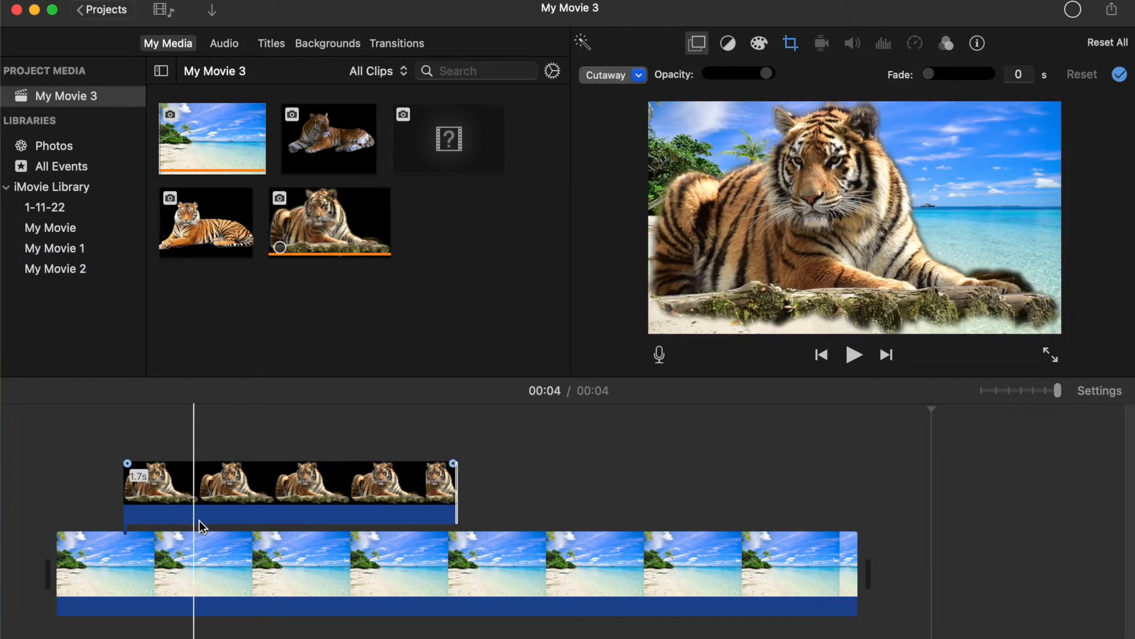
- Set the tiger overlay's crop style to Fit
{"action": "left_click", "coordinate": [790, 43]}
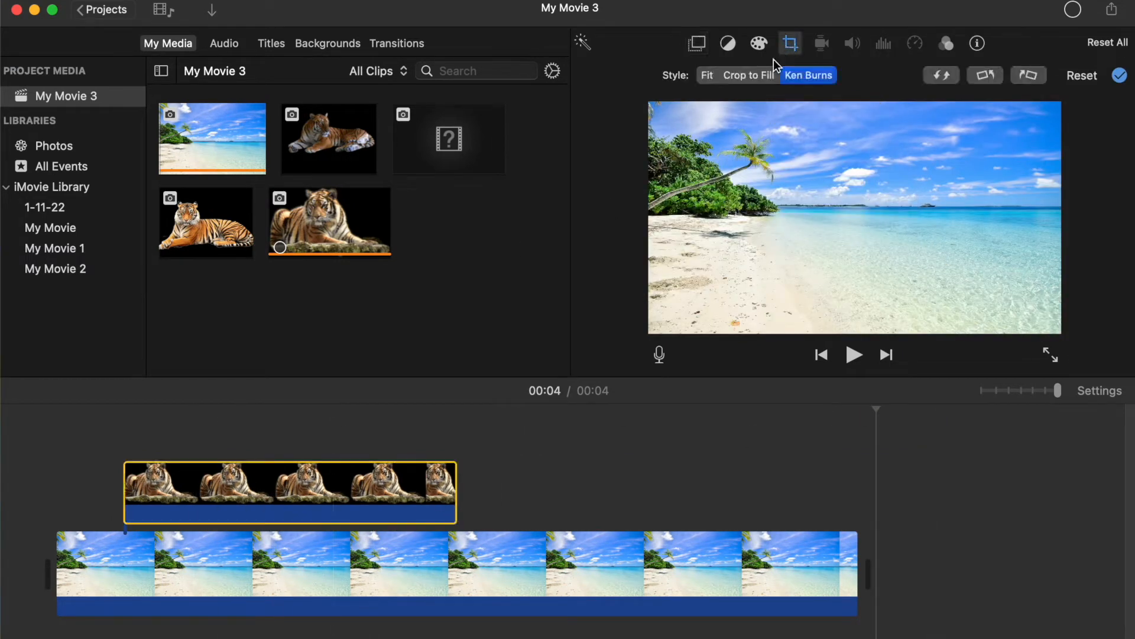
{"action": "left_click", "coordinate": [708, 76]}
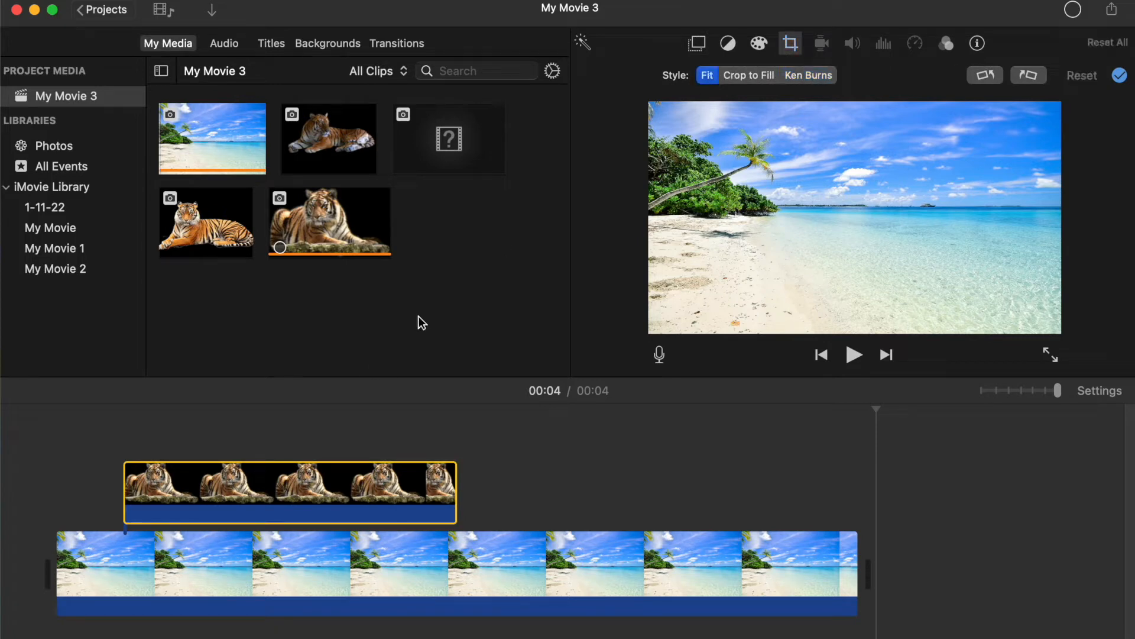
- Change the tiger overlay to Picture in Picture and position the tiger on the sand of the beach scene
{"action": "left_click", "coordinate": [701, 45]}
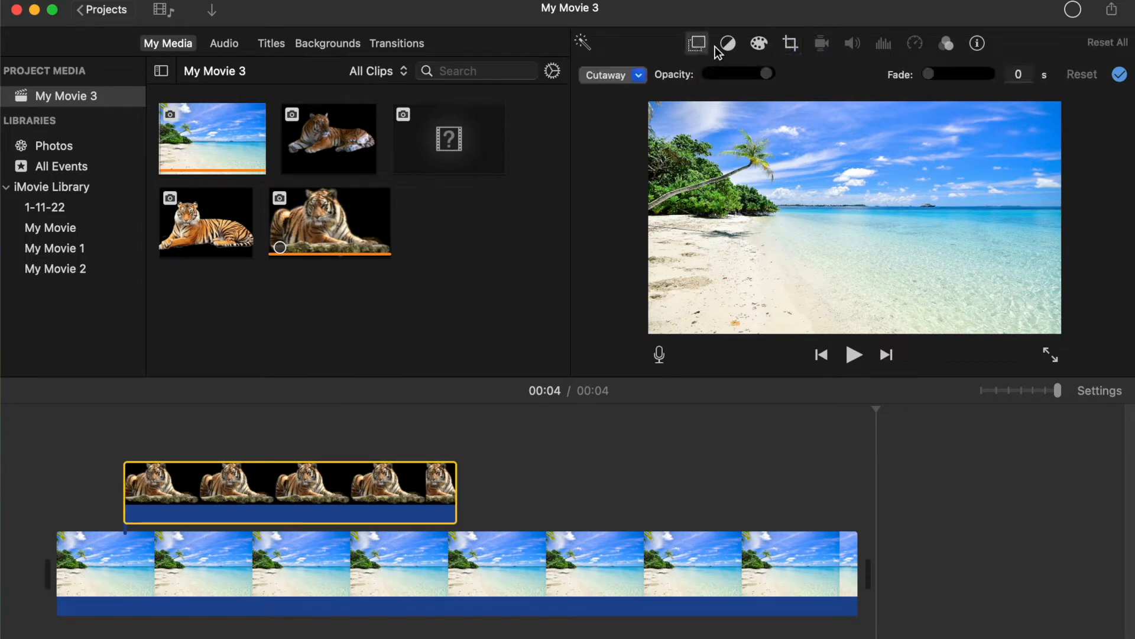
{"action": "left_click", "coordinate": [632, 78]}
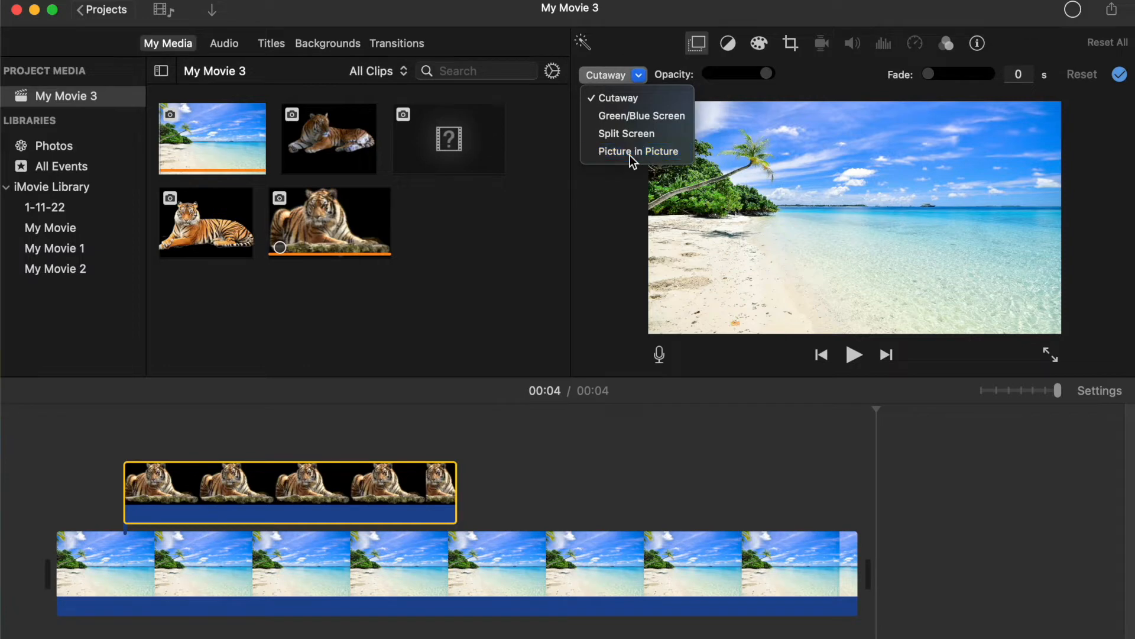
{"action": "left_click", "coordinate": [632, 155]}
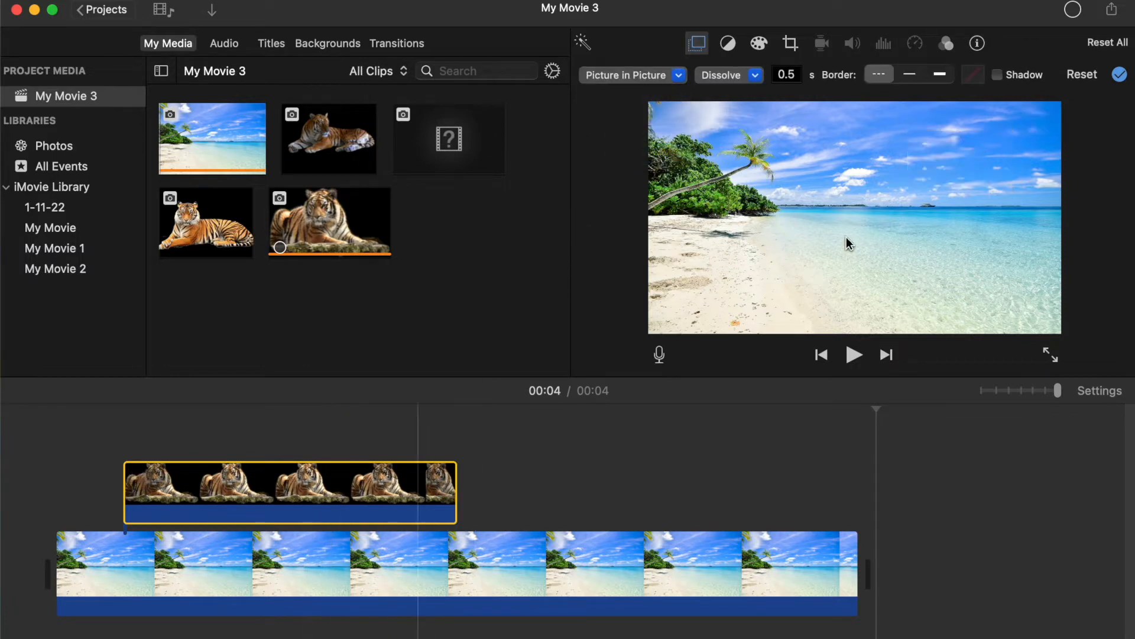
{"action": "left_click", "coordinate": [374, 503]}
{"action": "left_click_drag", "start_coordinate": [958, 160], "coordinate": [811, 208]}
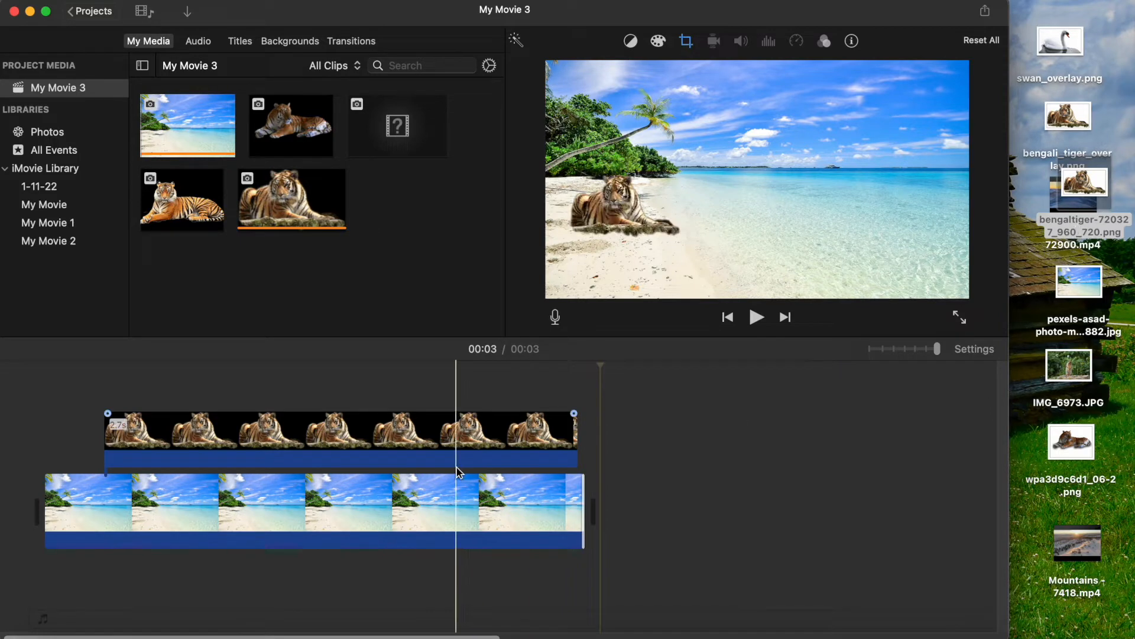
- Move the tiger image higher on the desktop and add Mountains - 7418.mp4 to the timeline after the beach clip
{"action": "left_click_drag", "start_coordinate": [1116, 238], "coordinate": [1119, 164]}
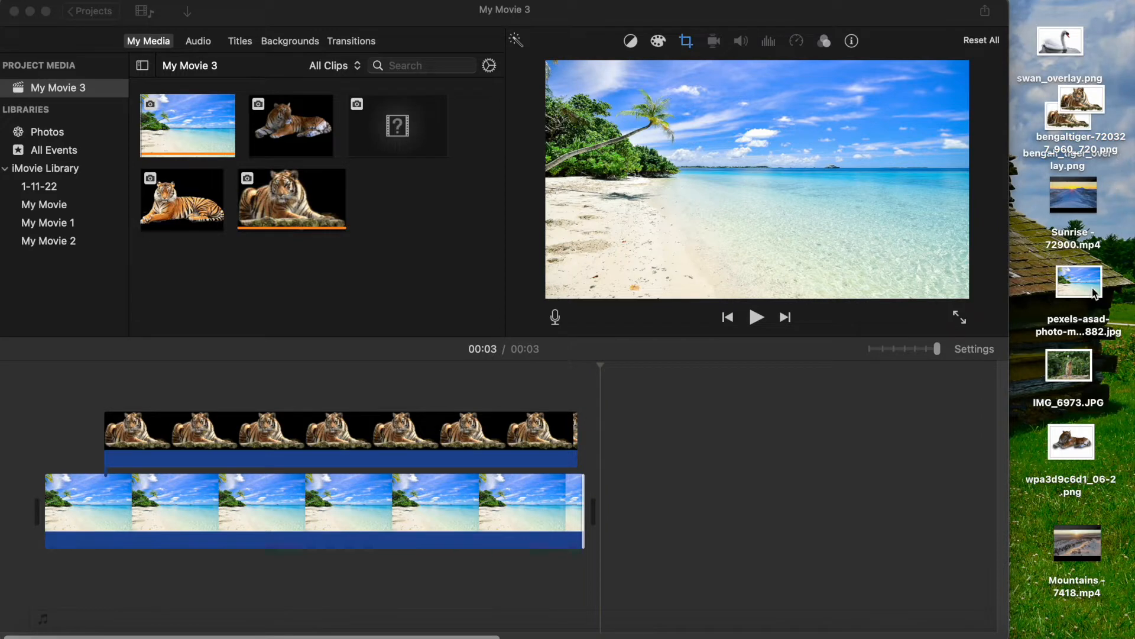
{"action": "left_click_drag", "start_coordinate": [1069, 535], "coordinate": [676, 494]}
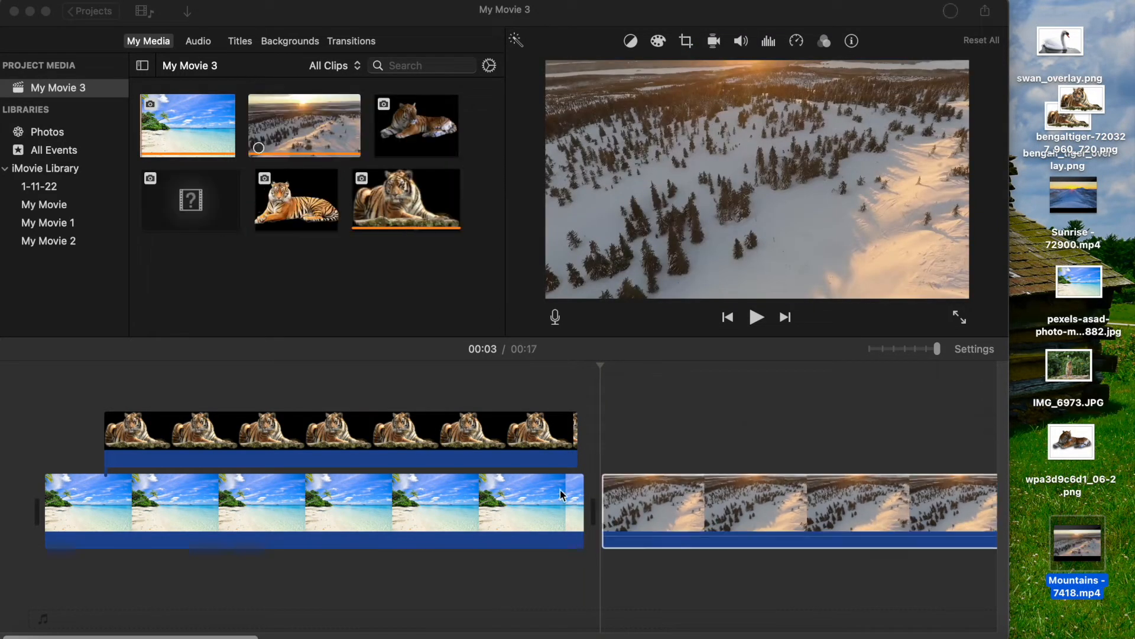
- Split the mountain clip at the 00:10 mark
{"action": "left_click", "coordinate": [608, 497]}
{"action": "scroll", "coordinate": [721, 503], "scroll_direction": "right", "scroll_amount": 5}
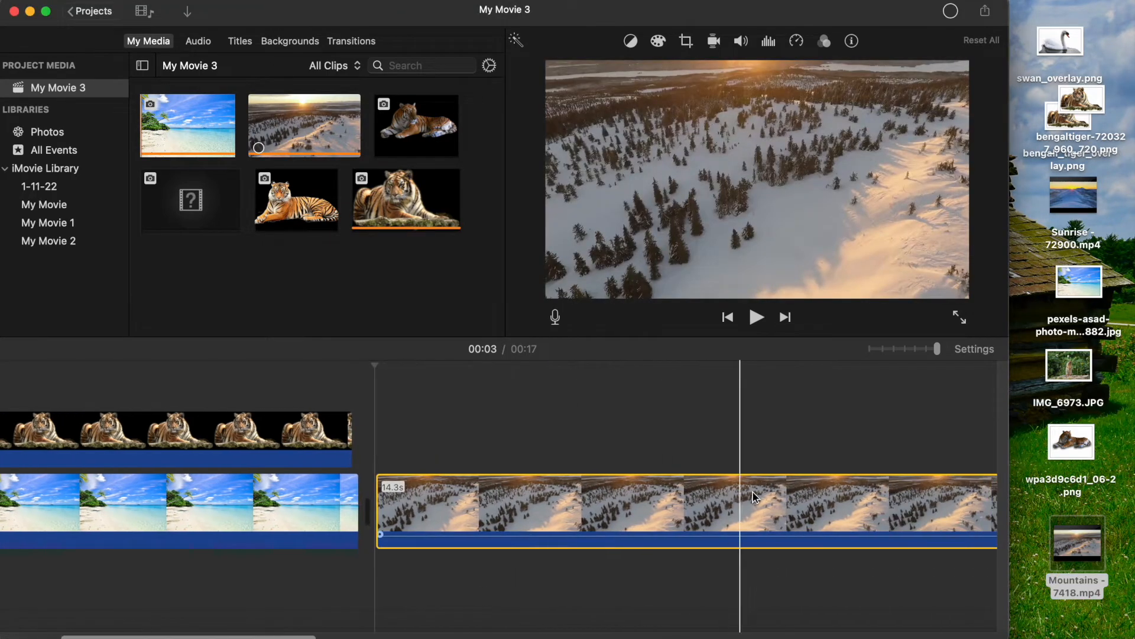
{"action": "scroll", "coordinate": [898, 505], "scroll_direction": "right", "scroll_amount": 8}
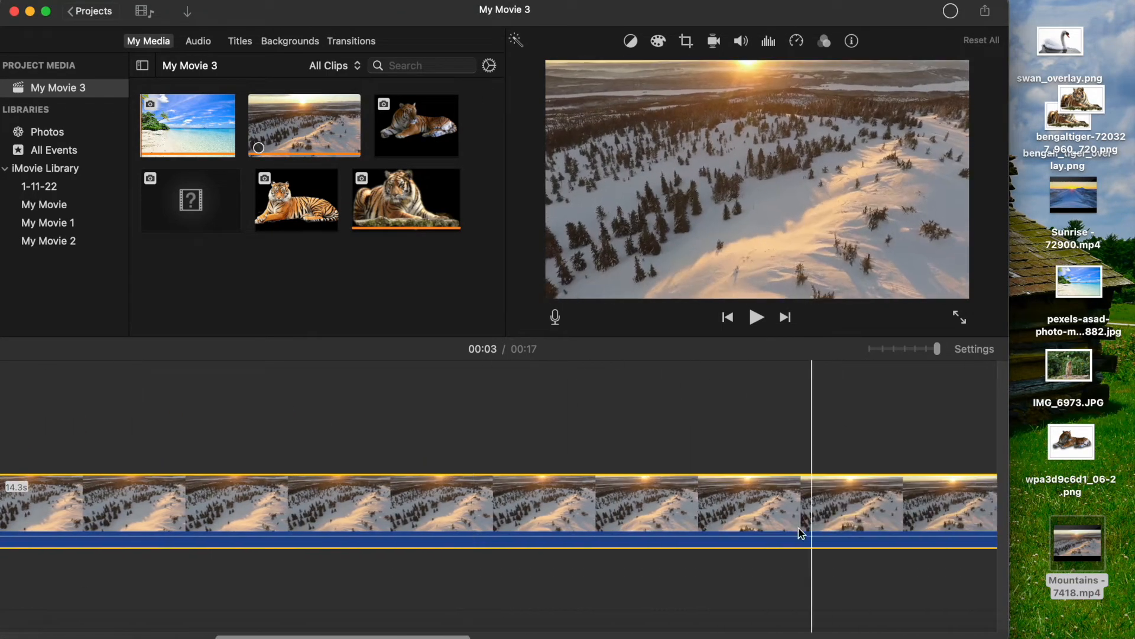
{"action": "scroll", "coordinate": [827, 535], "scroll_direction": "right", "scroll_amount": 5}
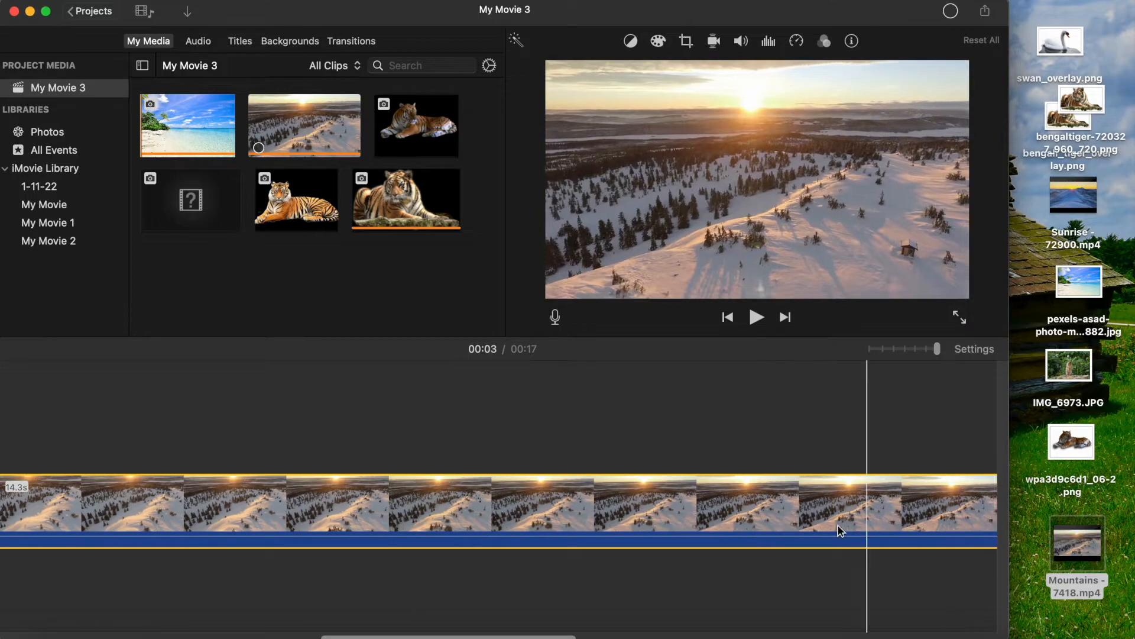
{"action": "key", "text": "super+minus"}
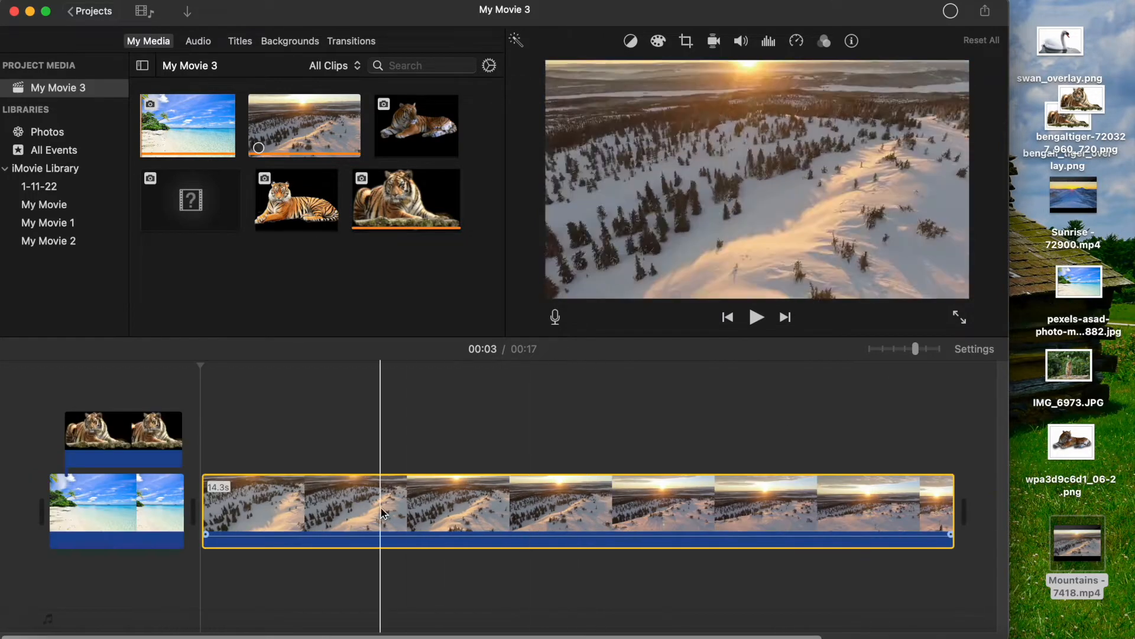
{"action": "right_click", "coordinate": [612, 502]}
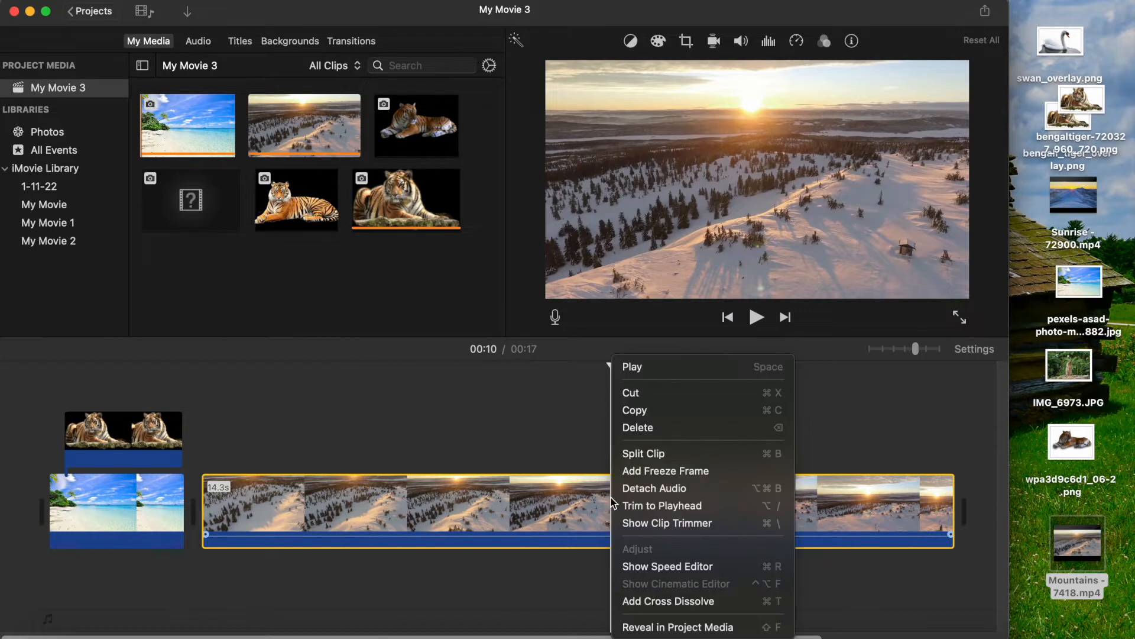
{"action": "left_click", "coordinate": [587, 431]}
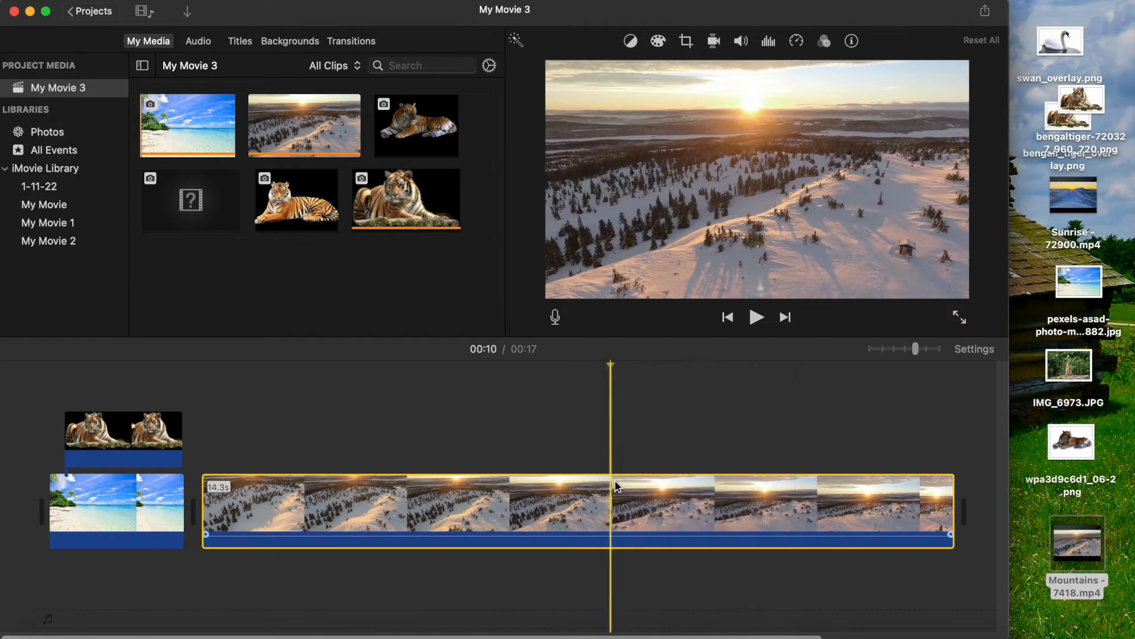
{"action": "right_click", "coordinate": [615, 484]}
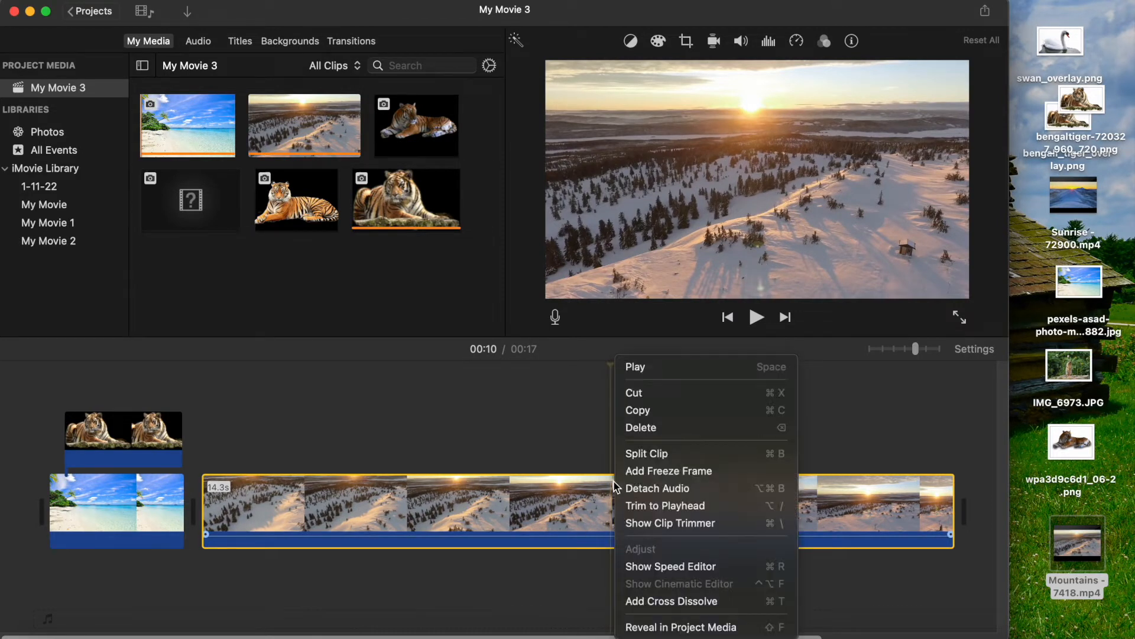
{"action": "left_click", "coordinate": [646, 454]}
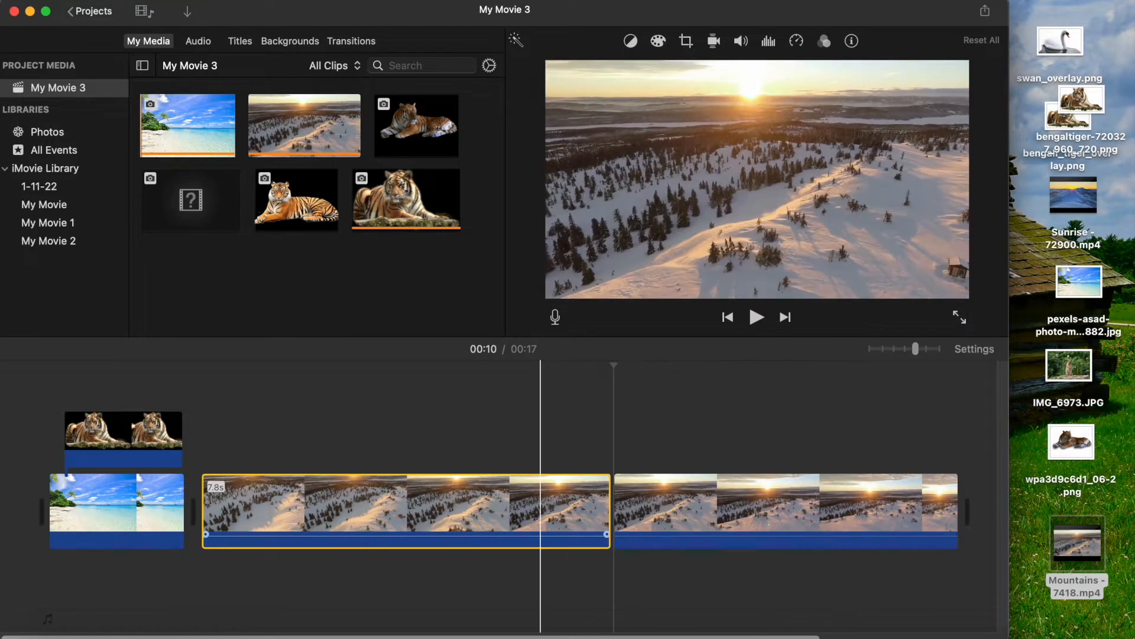
- Delete the first part of the split mountain clip and trim the start of the remaining part to leave 4.8 s
{"action": "key", "text": "Delete"}
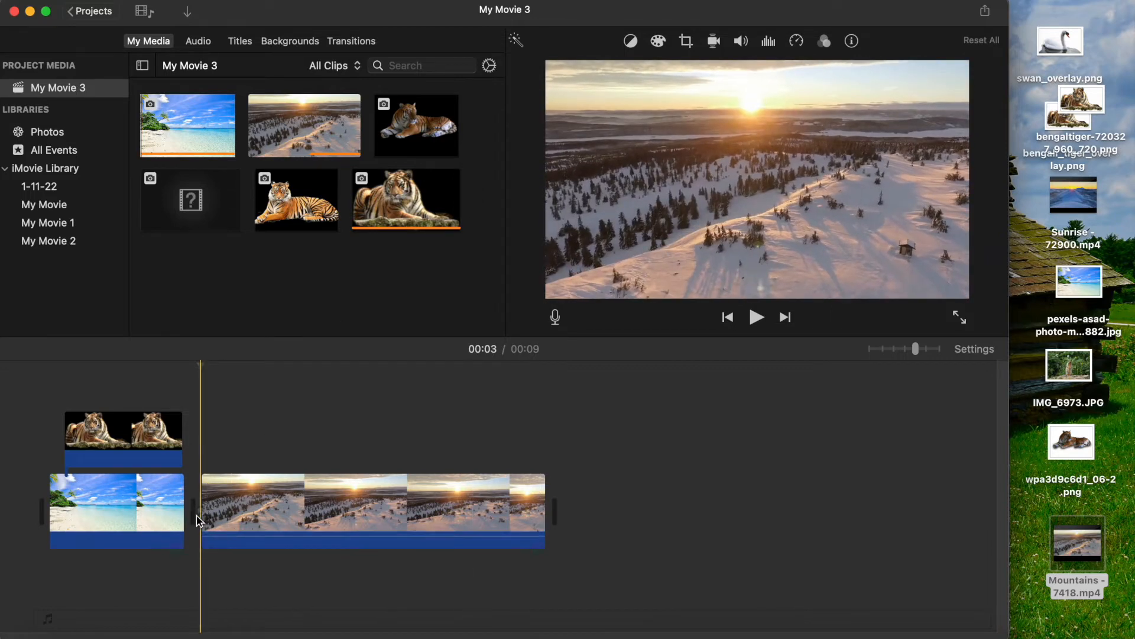
{"action": "left_click_drag", "start_coordinate": [197, 521], "coordinate": [287, 512]}
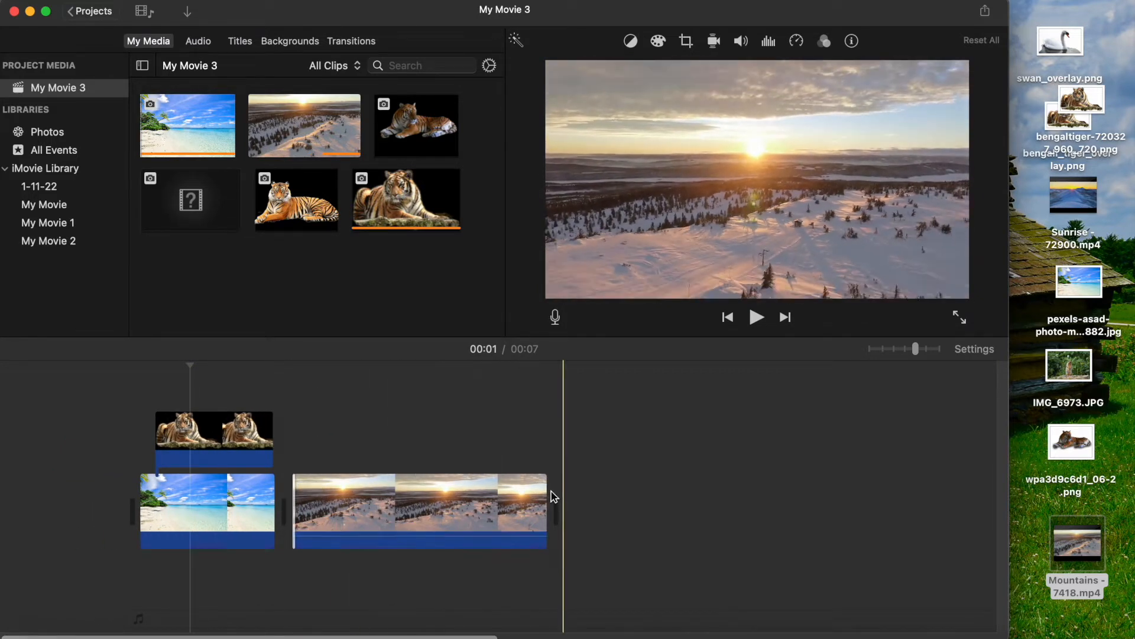
- Speed up the trimmed mountain clip with the Speed Editor to roughly half its timeline length and play it
{"action": "left_click", "coordinate": [457, 523]}
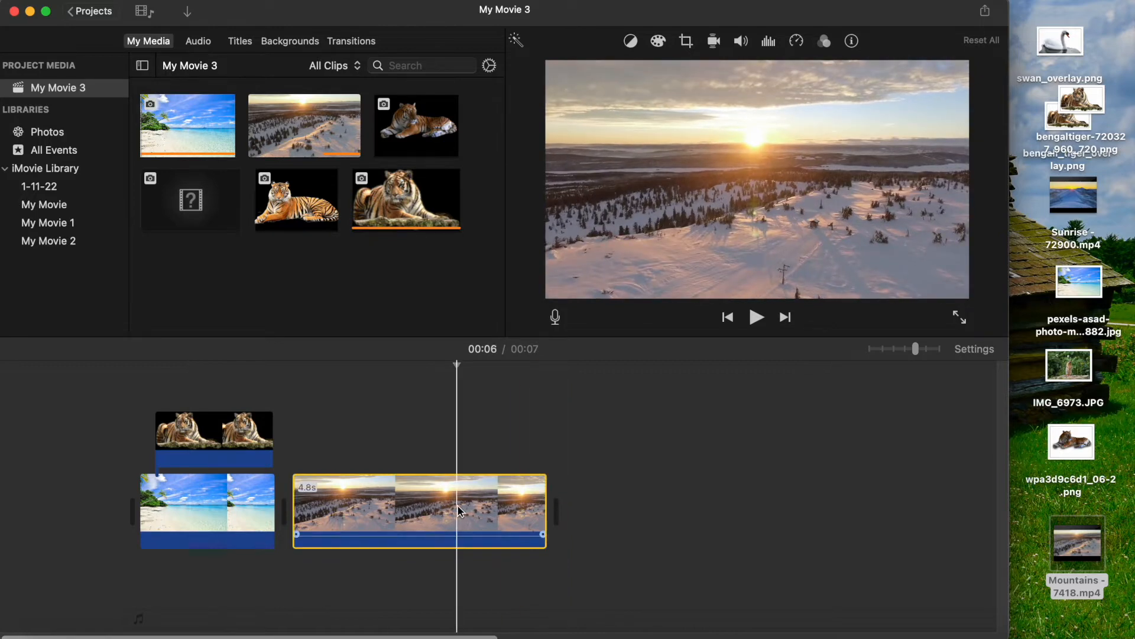
{"action": "right_click", "coordinate": [471, 532]}
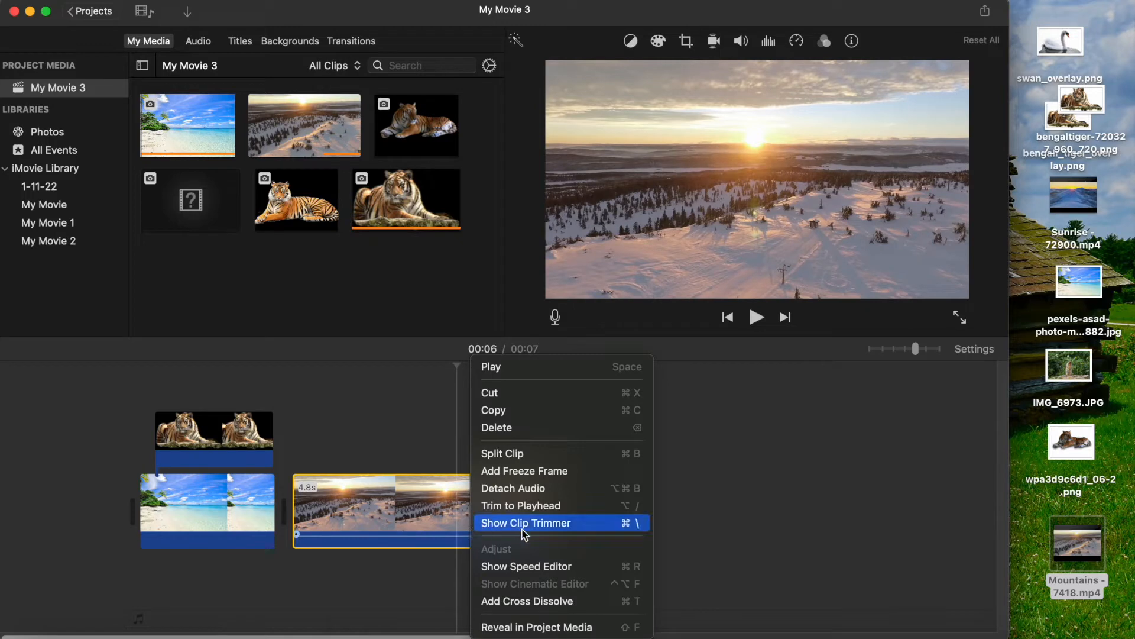
{"action": "left_click", "coordinate": [538, 571]}
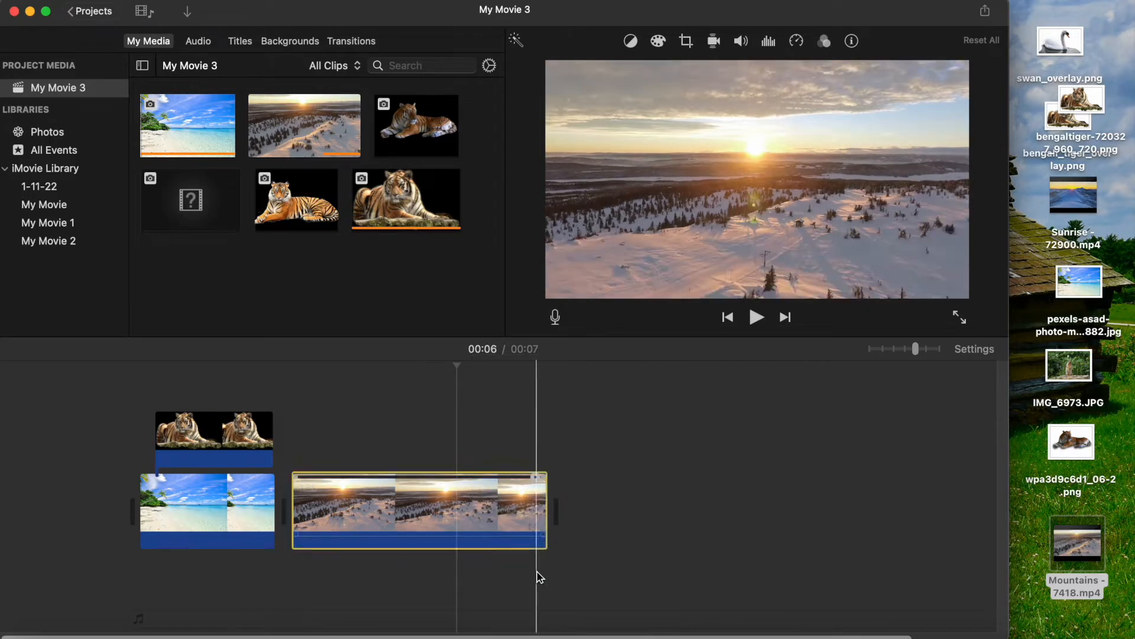
{"action": "left_click_drag", "start_coordinate": [537, 476], "coordinate": [417, 476]}
{"action": "key", "text": "space"}
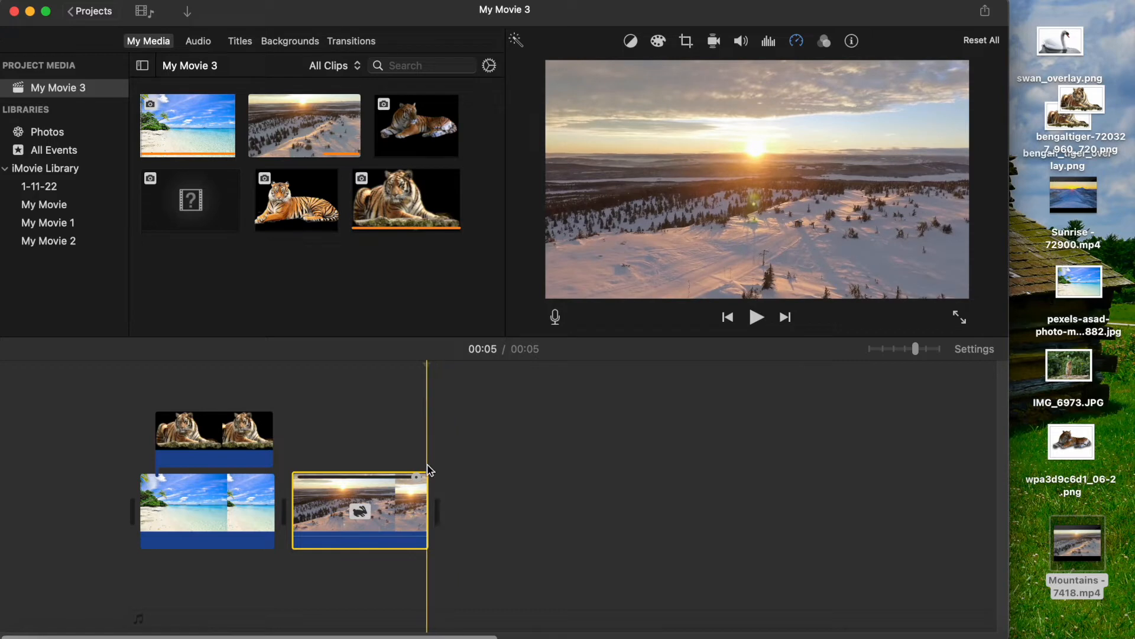
- Shorten the sped-up mountain clip on the timeline to 2.2 s
{"action": "left_click_drag", "start_coordinate": [416, 477], "coordinate": [445, 475]}
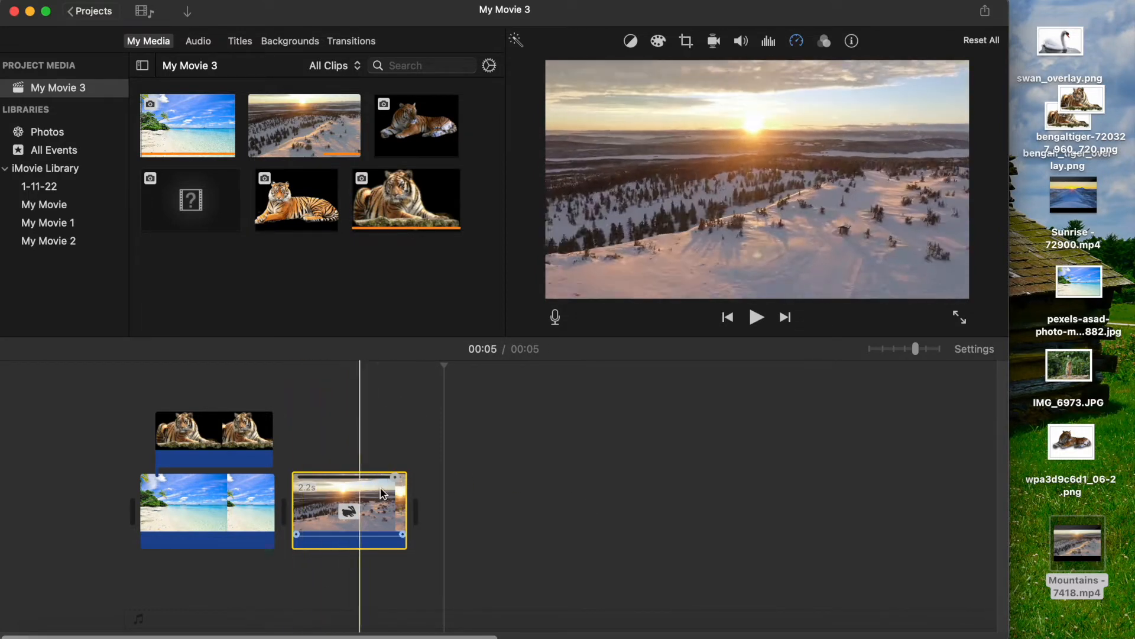
- Add a Split title above the start of the mountain clip and shorten it to 2.1 s so it ends with the clip
{"action": "left_click", "coordinate": [239, 42]}
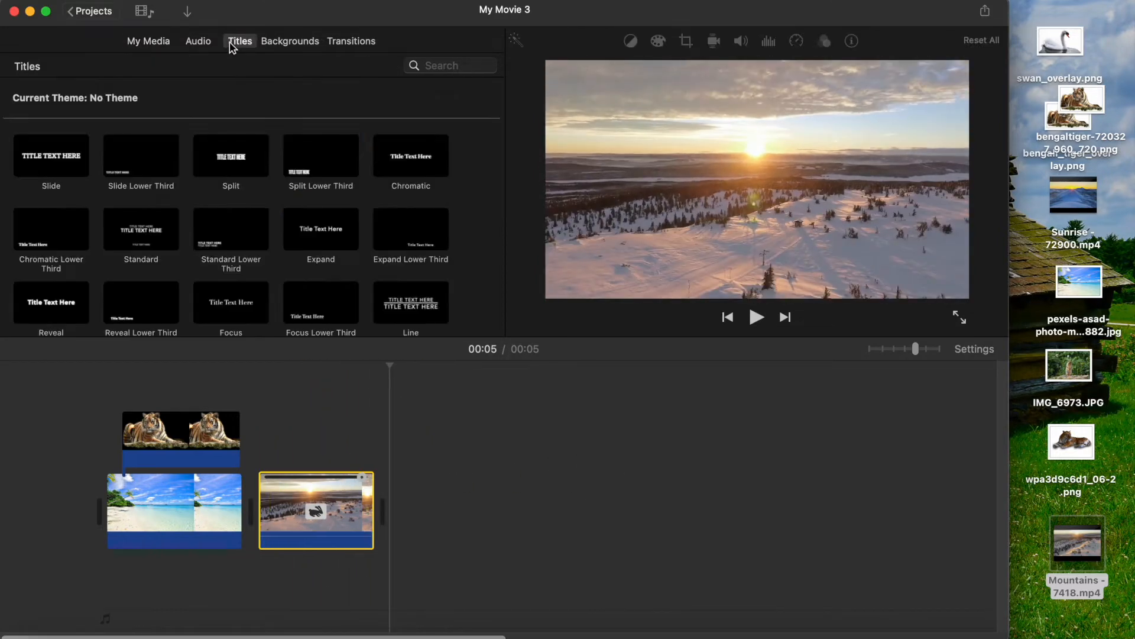
{"action": "left_click", "coordinate": [230, 157]}
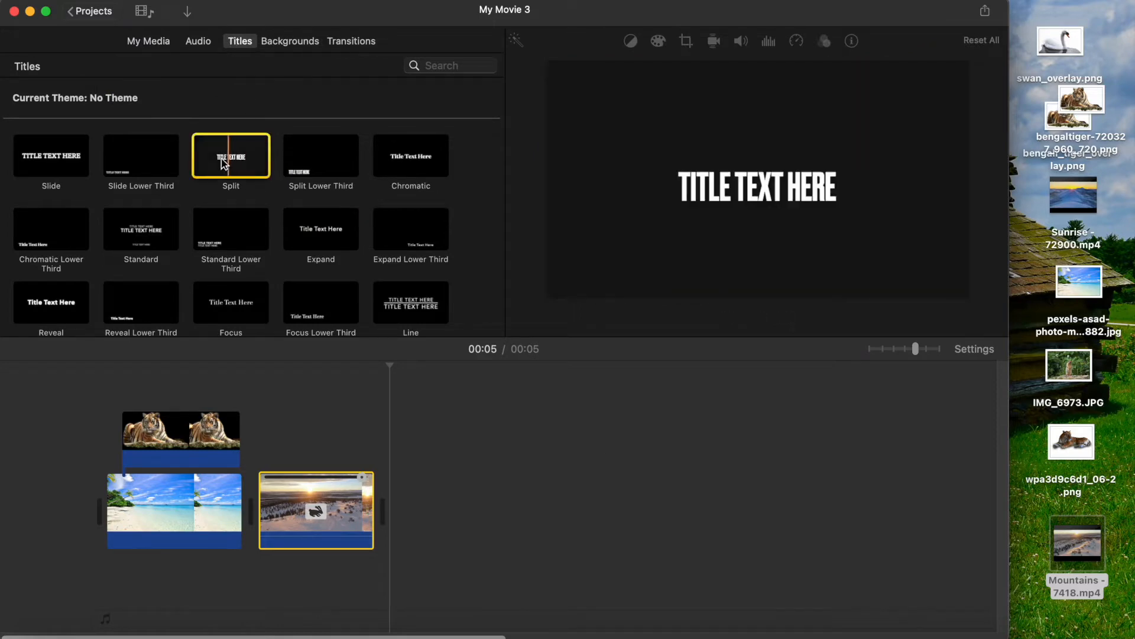
{"action": "left_click_drag", "start_coordinate": [213, 165], "coordinate": [265, 435]}
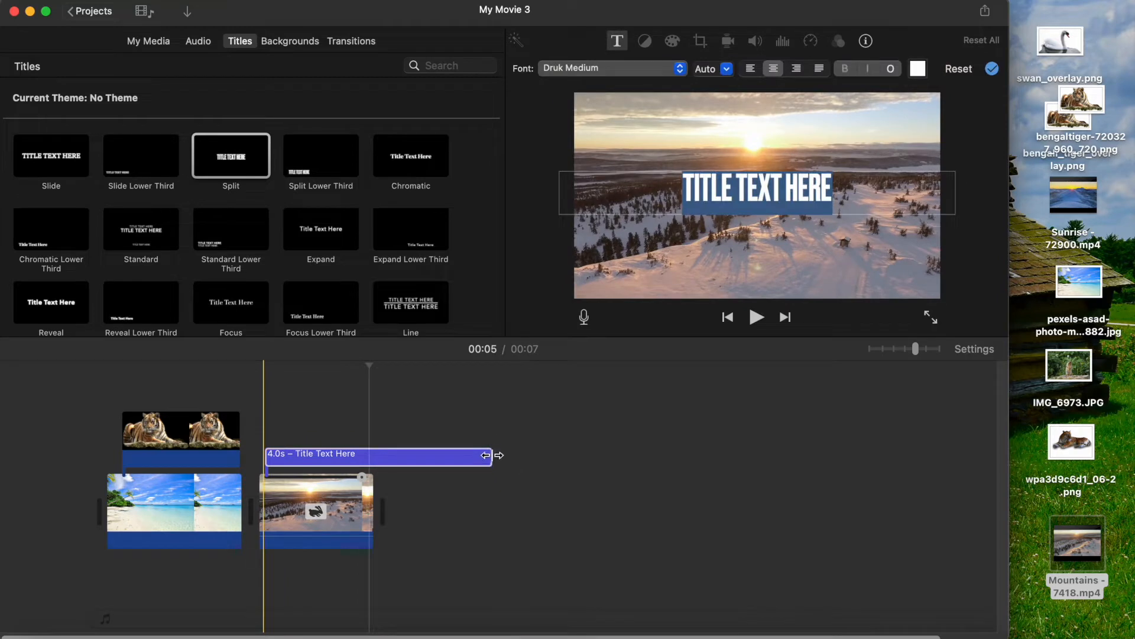
{"action": "left_click_drag", "start_coordinate": [489, 456], "coordinate": [374, 457]}
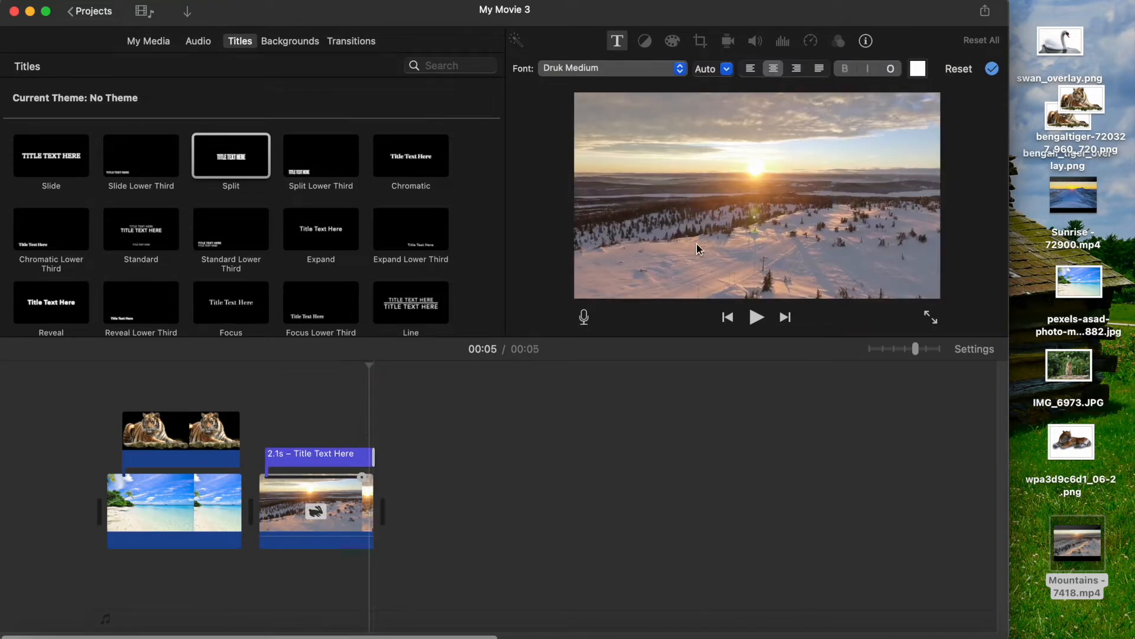
- Replace the placeholder title text with MOUNTAINS and play the titled mountain clip
{"action": "left_click", "coordinate": [339, 456]}
{"action": "type", "text": "MOU"}
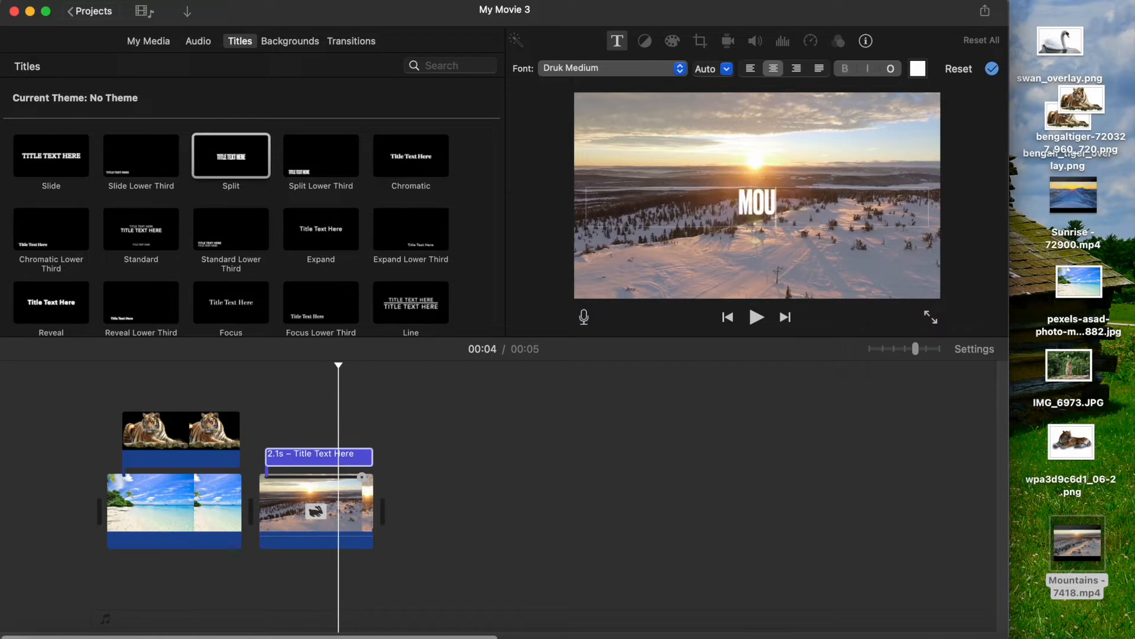
{"action": "type", "text": "NTAINS"}
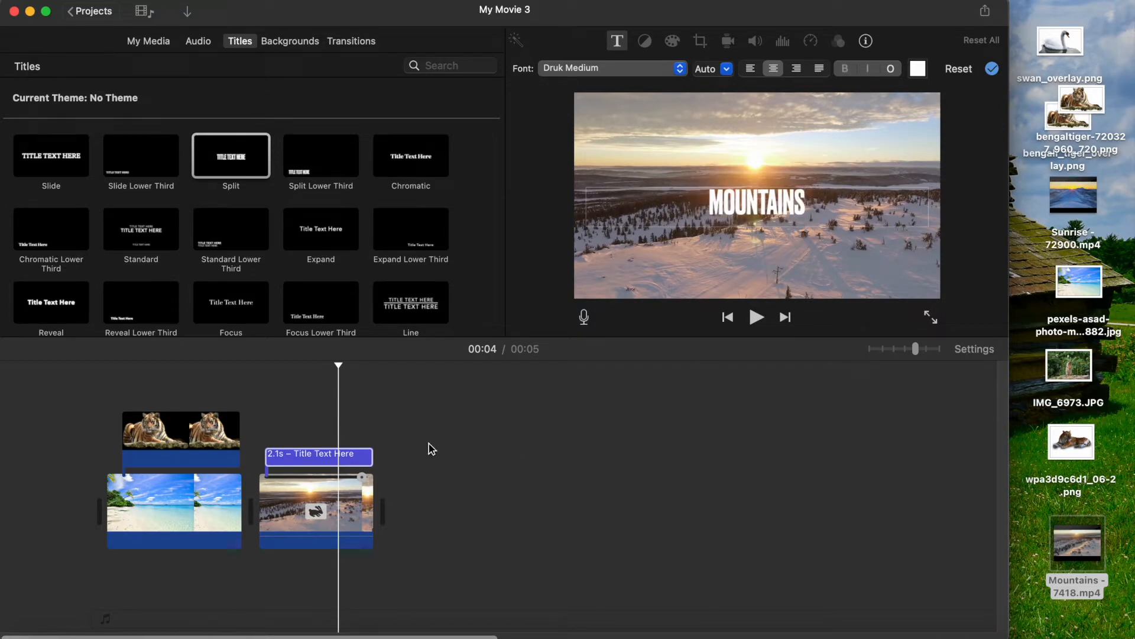
{"action": "left_click", "coordinate": [263, 434]}
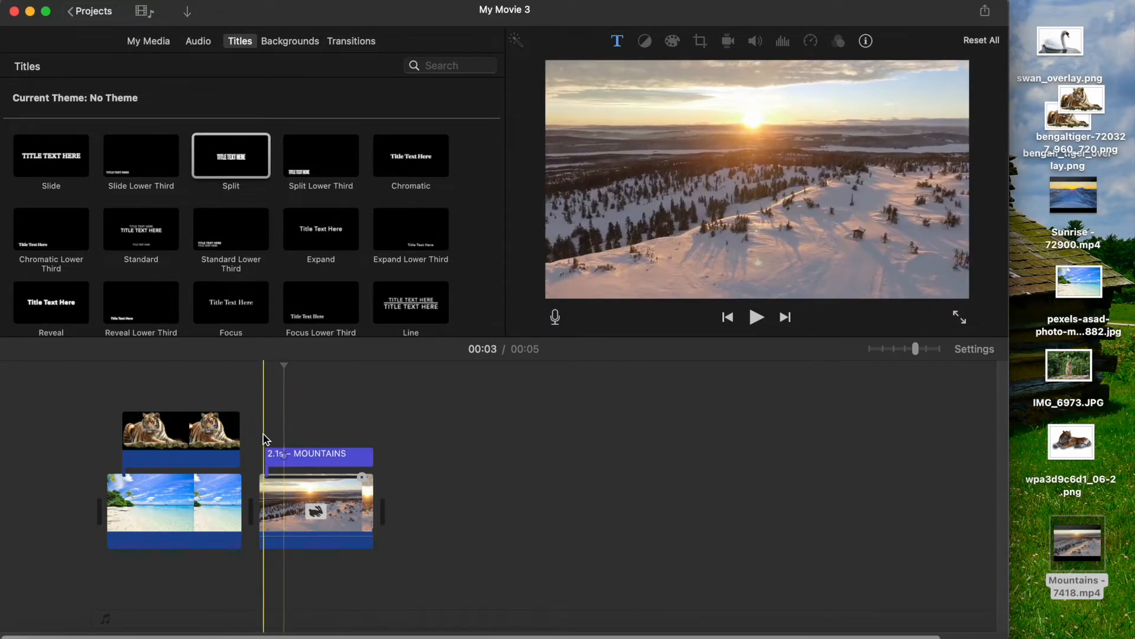
{"action": "key", "text": "space"}
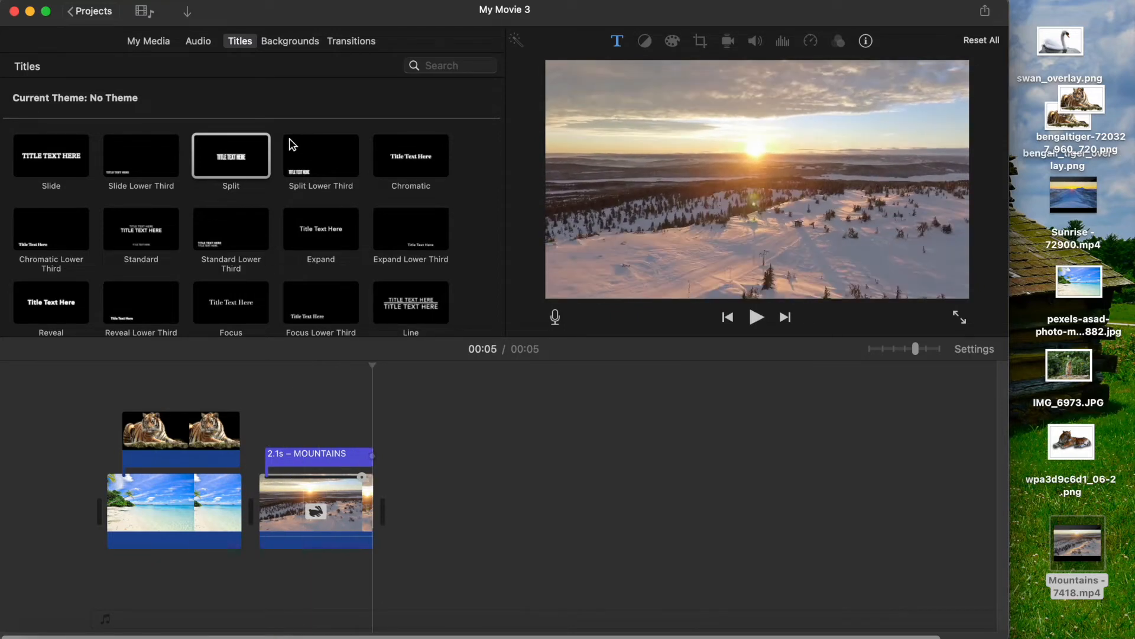
- Add a Circle Close transition between the beach and mountain clips and play the sequence
{"action": "scroll", "coordinate": [290, 144], "scroll_direction": "down", "scroll_amount": 5}
{"action": "scroll", "coordinate": [290, 144], "scroll_direction": "up", "scroll_amount": 5}
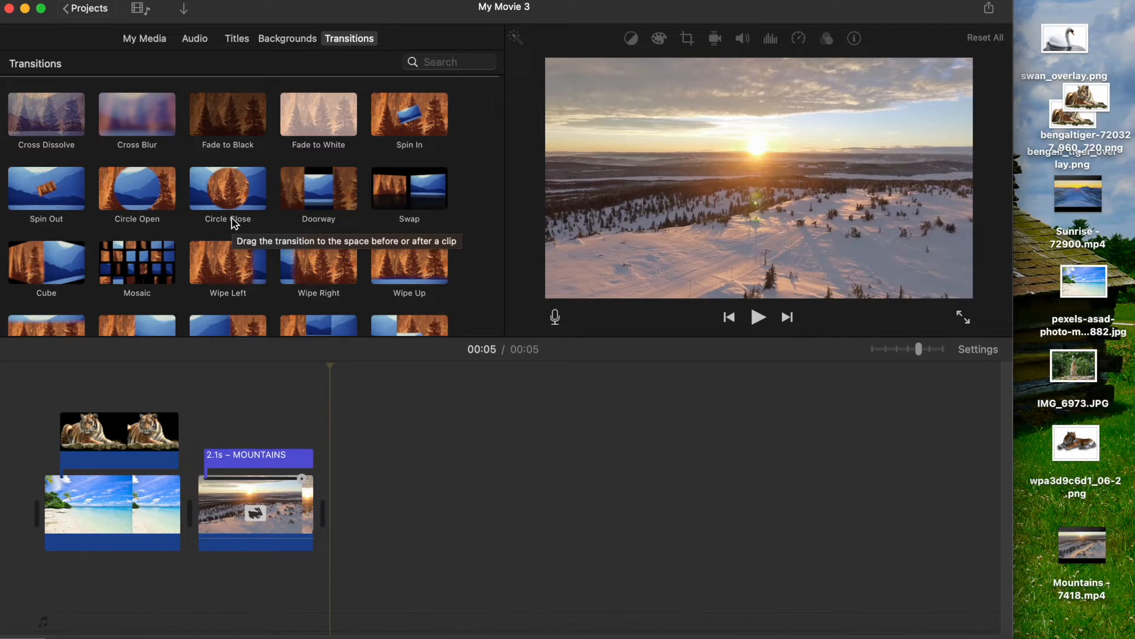
{"action": "scroll", "coordinate": [234, 222], "scroll_direction": "down", "scroll_amount": 1}
{"action": "left_click_drag", "start_coordinate": [217, 189], "coordinate": [171, 509]}
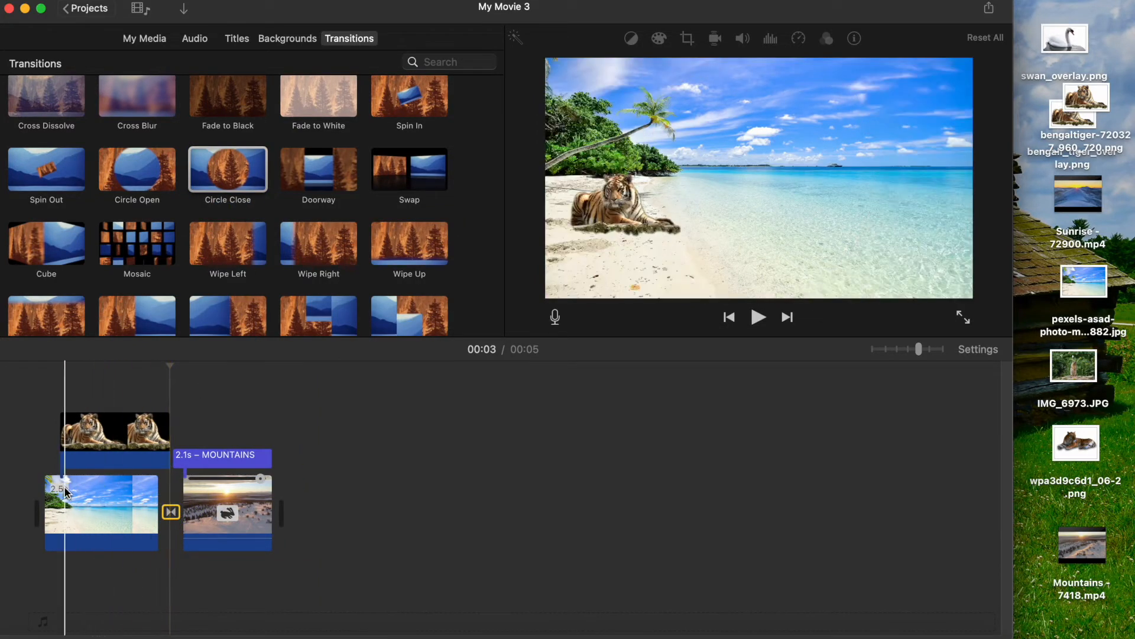
{"action": "key", "text": "space"}
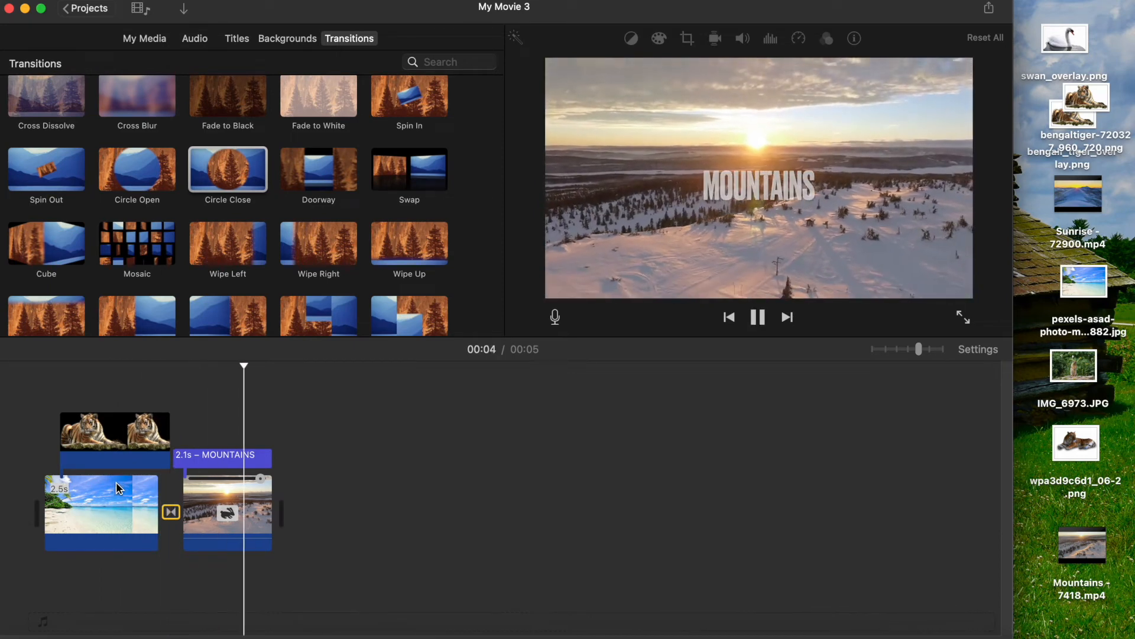
- Delete the Circle Close transition between the beach and mountain clips
{"action": "left_click", "coordinate": [171, 512]}
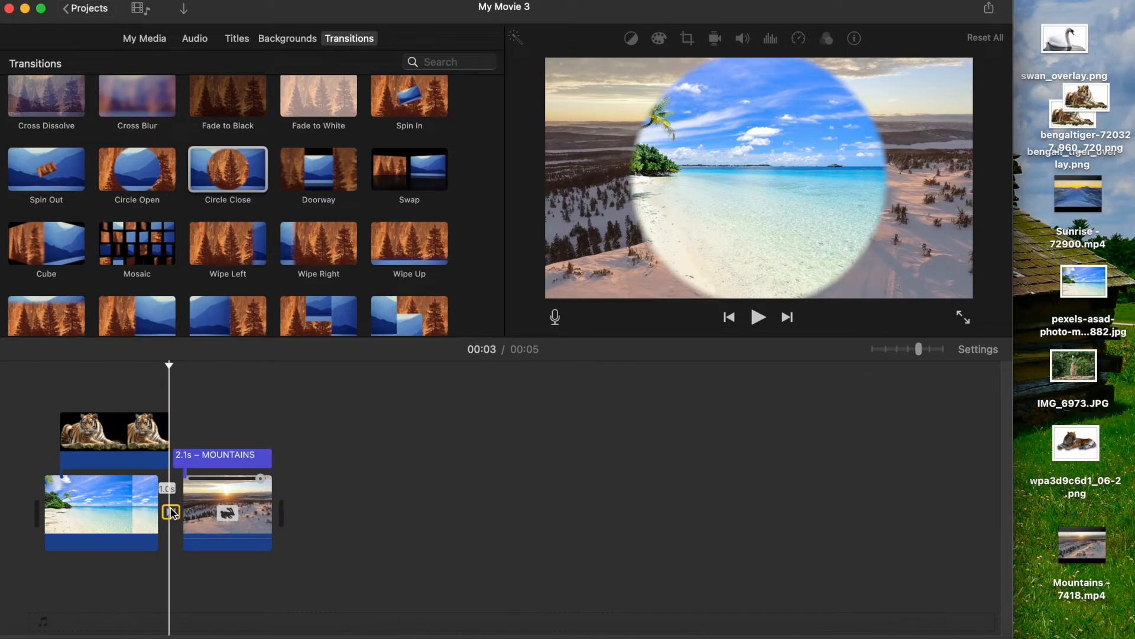
{"action": "key", "text": "Delete"}
{"action": "key", "text": "space"}
- Add IMG_6973.JPG to the timeline after the mountain clip
{"action": "left_click_drag", "start_coordinate": [1074, 365], "coordinate": [424, 486]}
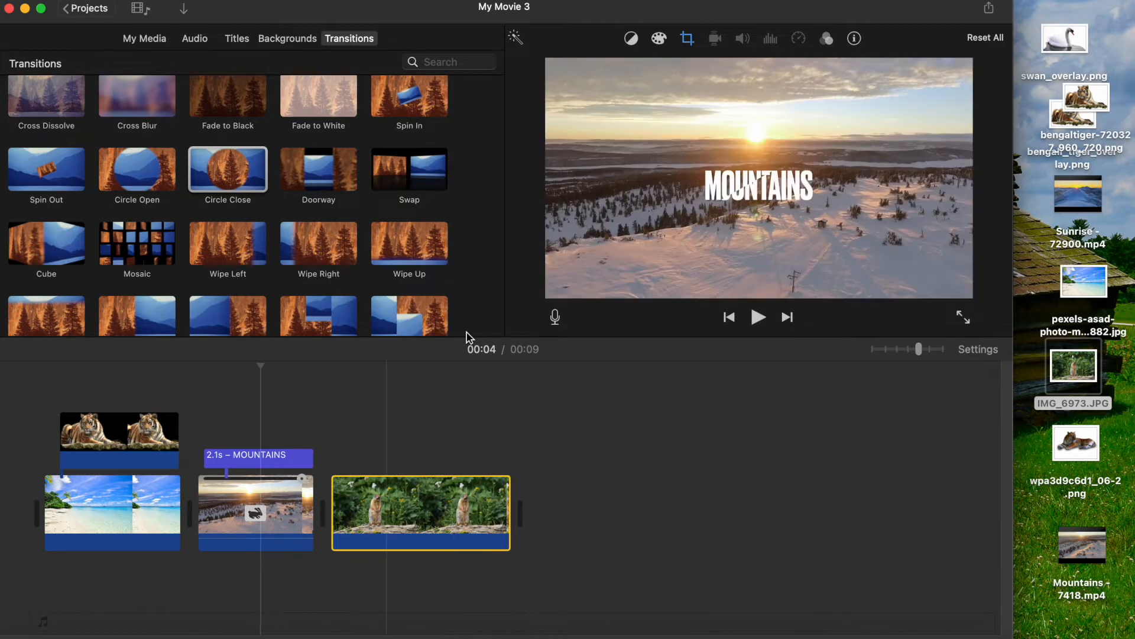
- Record a voiceover about 2.9 s long from the start of the squirrel image and play it back
{"action": "left_click", "coordinate": [329, 465]}
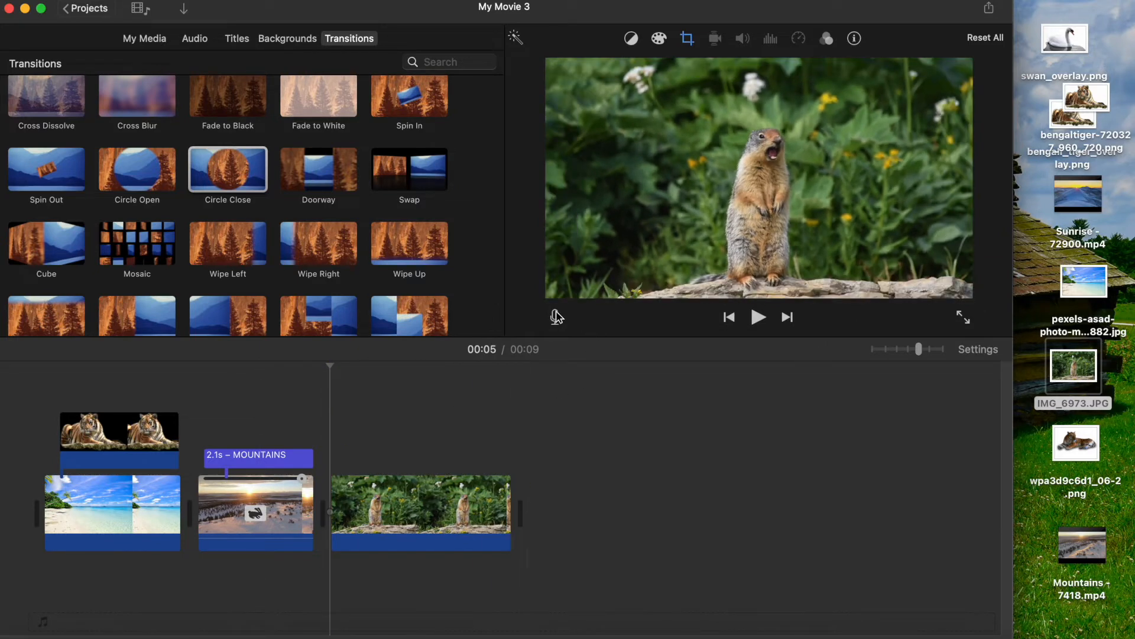
{"action": "left_click", "coordinate": [556, 319]}
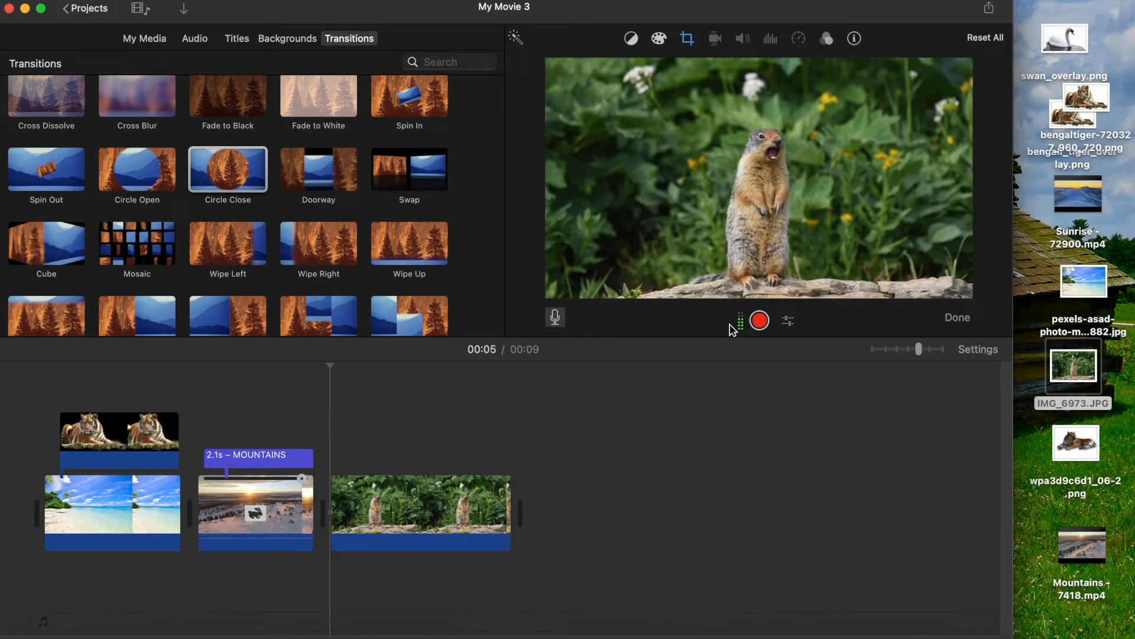
{"action": "left_click", "coordinate": [760, 321]}
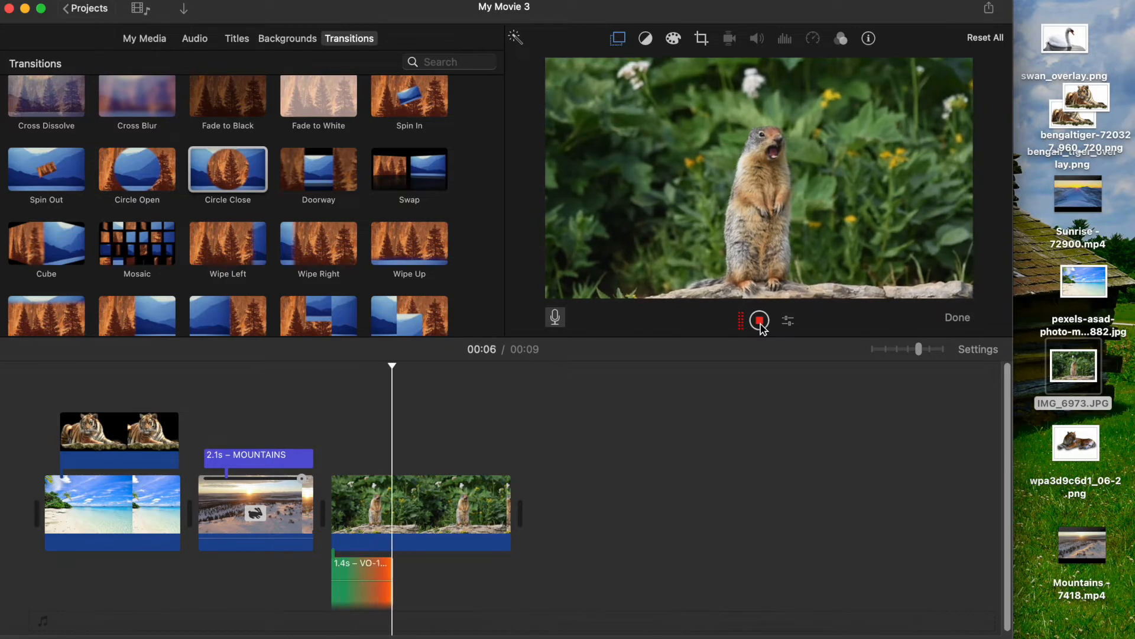
{"action": "left_click", "coordinate": [759, 320]}
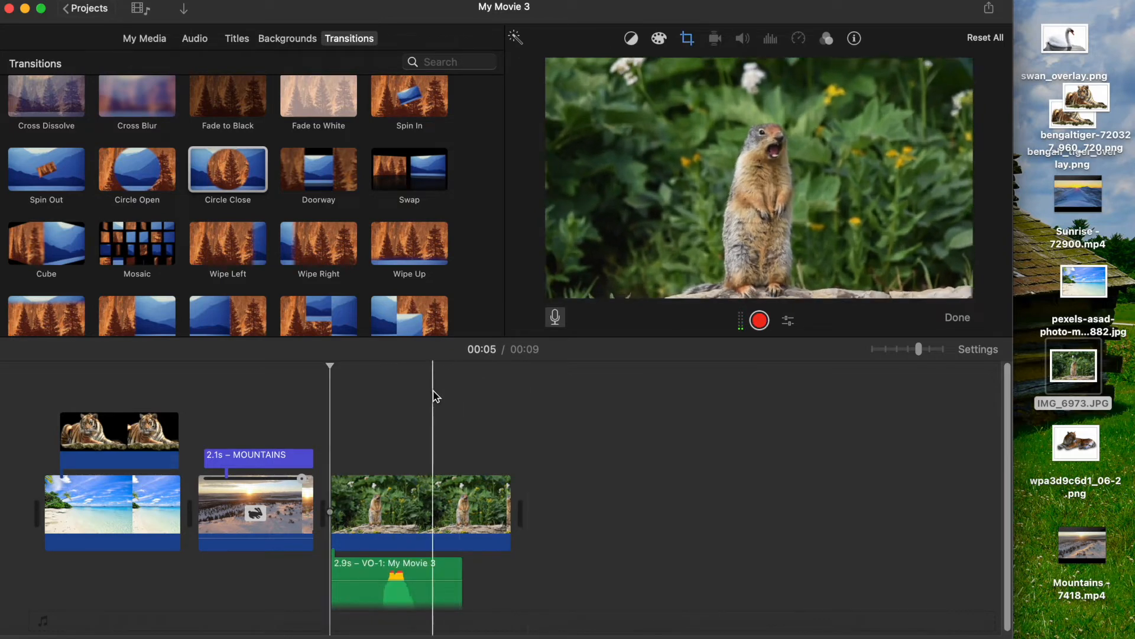
{"action": "key", "text": "space"}
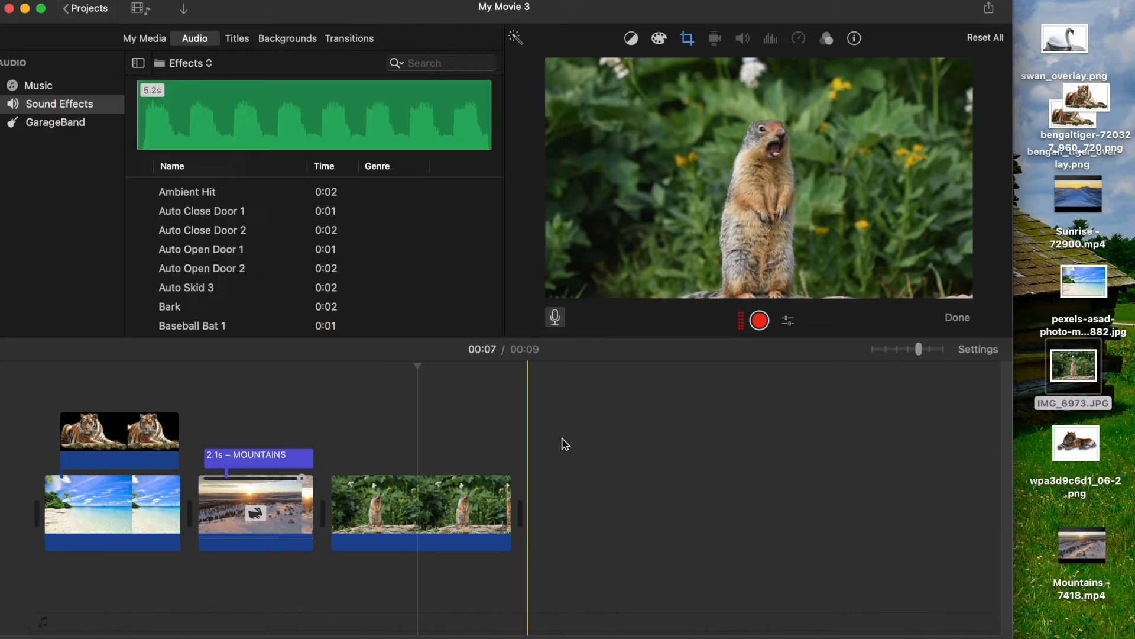
- Add the Drone Dark Suspense 2 sound effect beneath the clips, starting near the end of the mountain clip, and play it
{"action": "scroll", "coordinate": [406, 307], "scroll_direction": "down", "scroll_amount": 10}
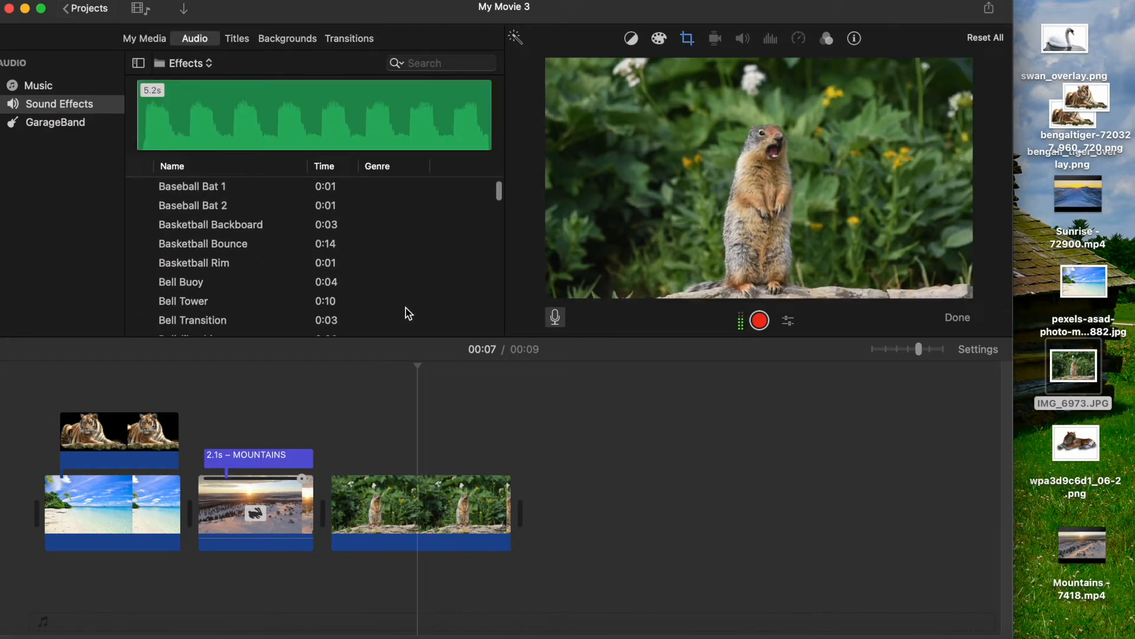
{"action": "scroll", "coordinate": [405, 307], "scroll_direction": "down", "scroll_amount": 5}
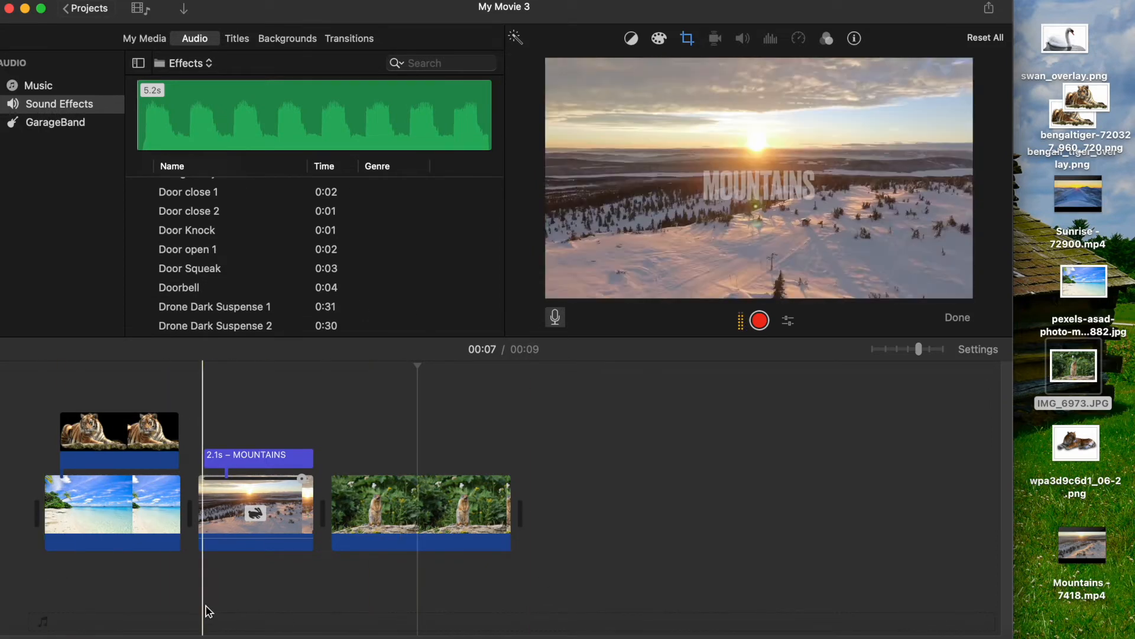
{"action": "scroll", "coordinate": [330, 217], "scroll_direction": "down", "scroll_amount": 5}
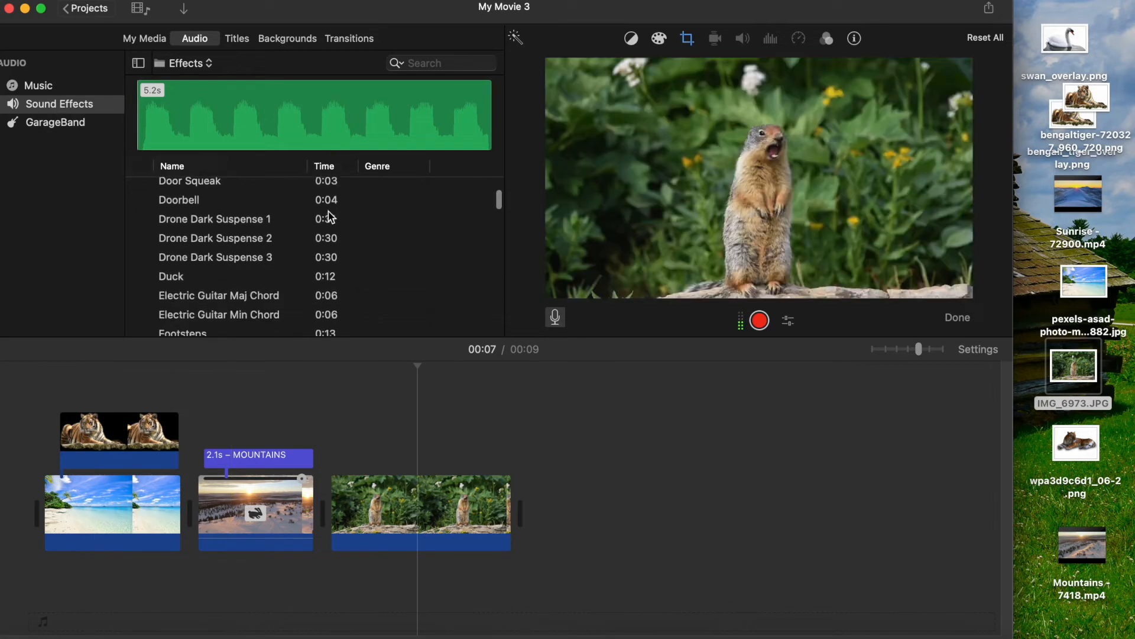
{"action": "left_click_drag", "start_coordinate": [239, 206], "coordinate": [314, 570]}
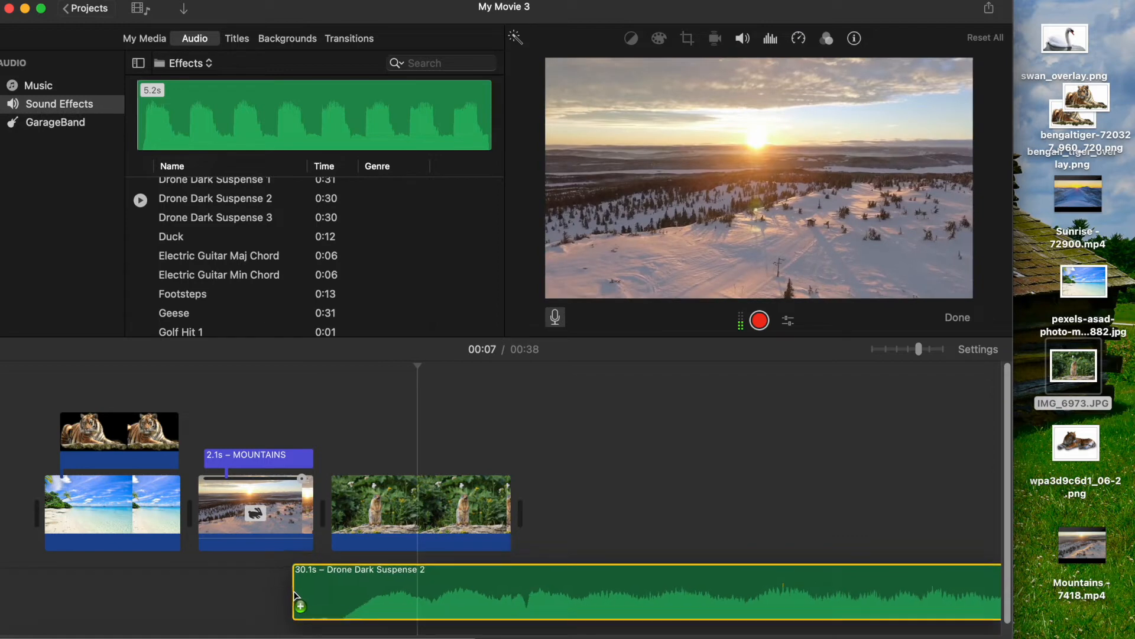
{"action": "key", "text": "space"}
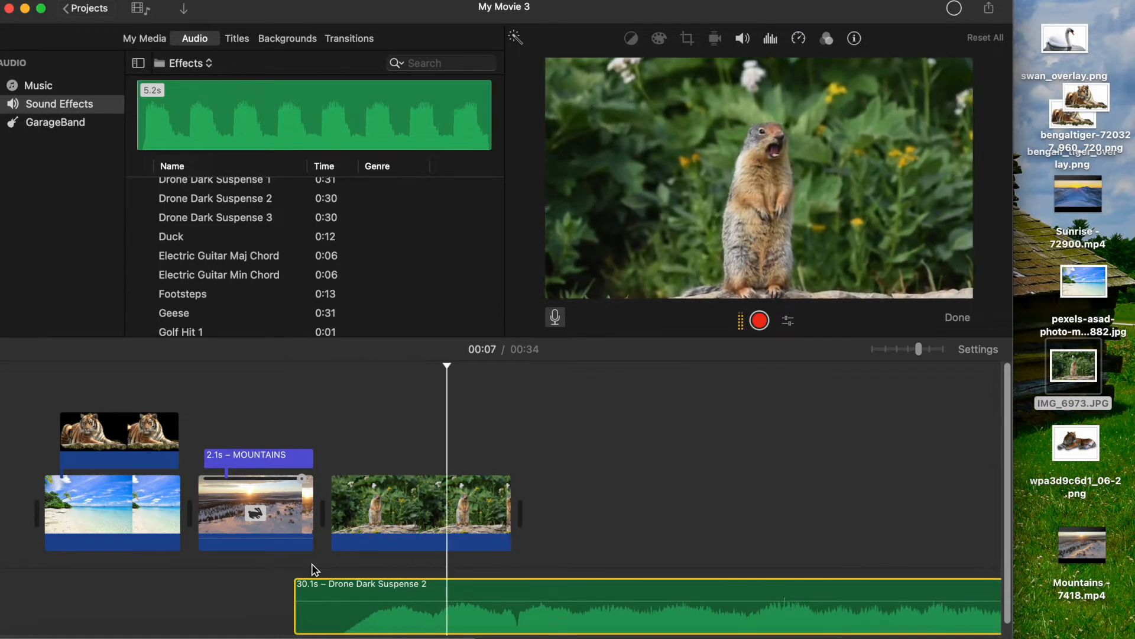
{"action": "key", "text": "space"}
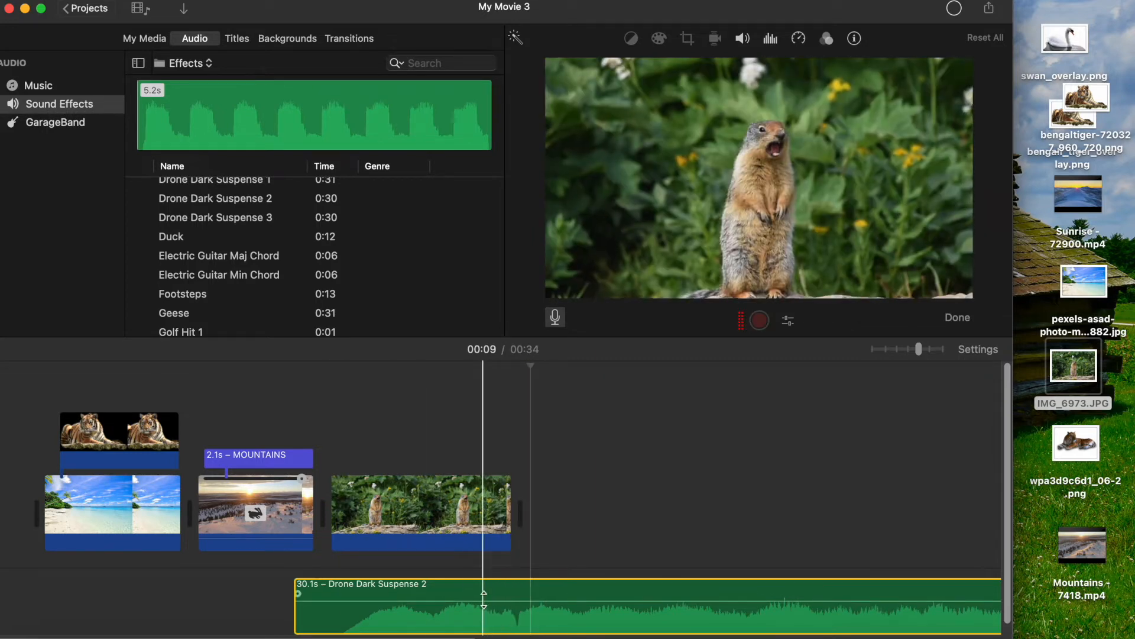
- Lower the volume of the Drone Dark Suspense 2 audio clip and play it
{"action": "left_click_drag", "start_coordinate": [483, 598], "coordinate": [482, 617]}
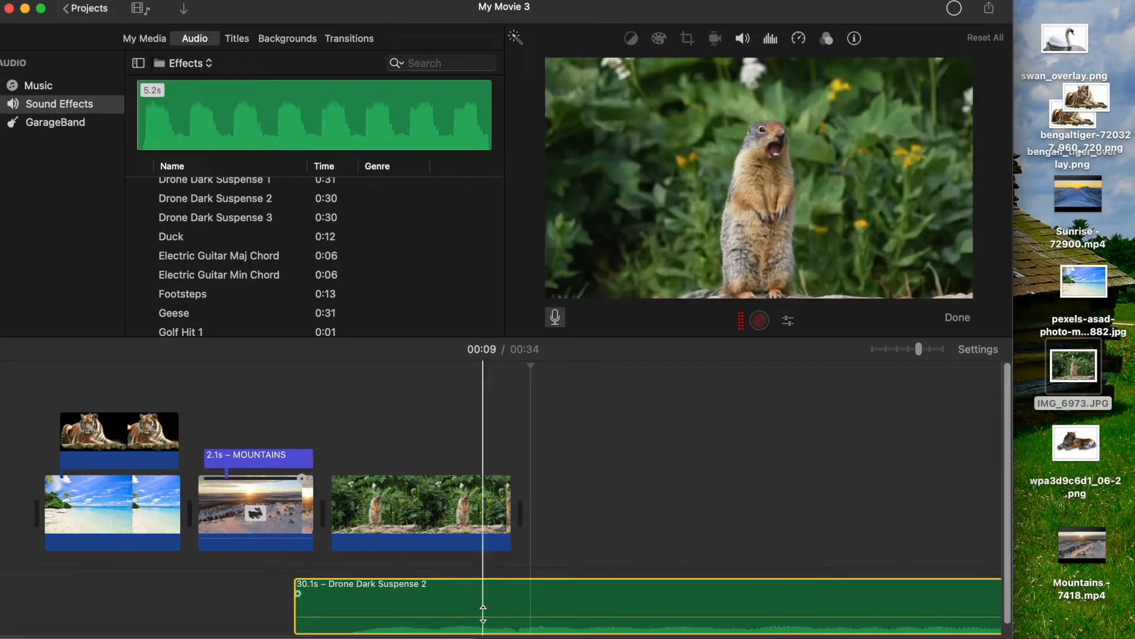
{"action": "key", "text": "space"}
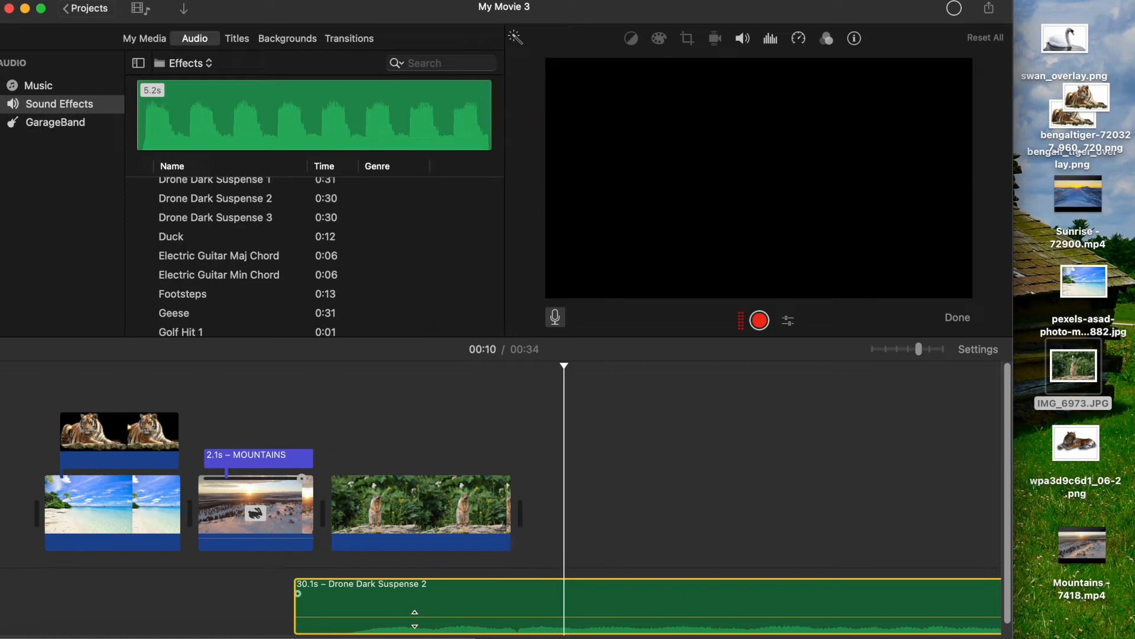
{"action": "key", "text": "space"}
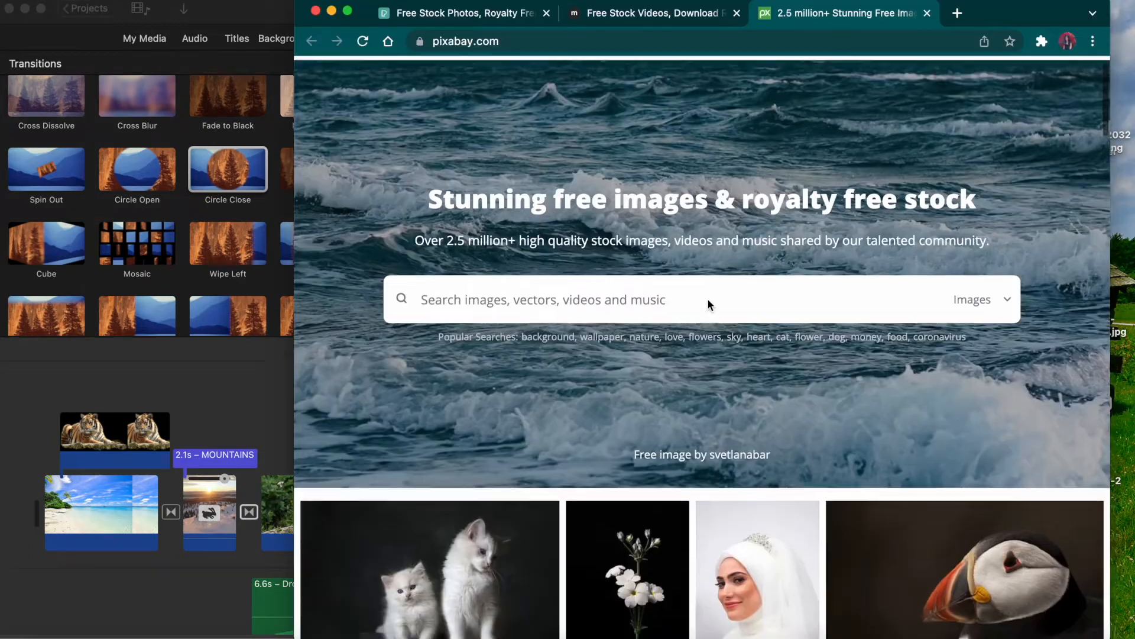
- Search Pixabay for tiger images and browse the results
{"action": "scroll", "coordinate": [707, 298], "scroll_direction": "up", "scroll_amount": 2}
{"action": "scroll", "coordinate": [568, 336], "scroll_direction": "down", "scroll_amount": 4}
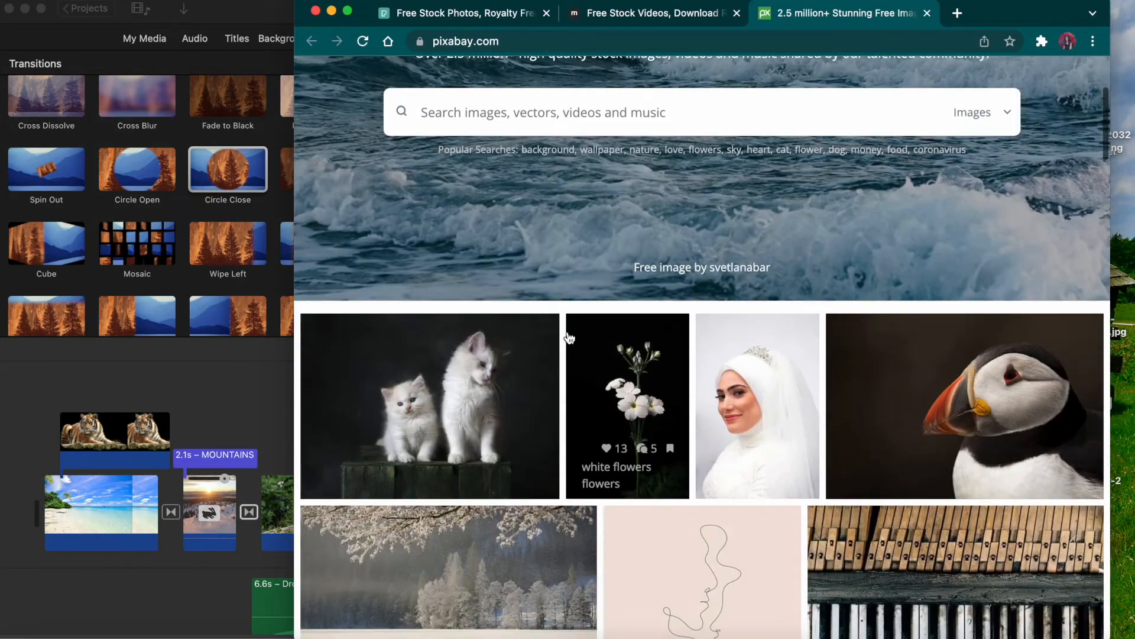
{"action": "scroll", "coordinate": [568, 312], "scroll_direction": "up", "scroll_amount": 4}
{"action": "left_click", "coordinate": [560, 349]}
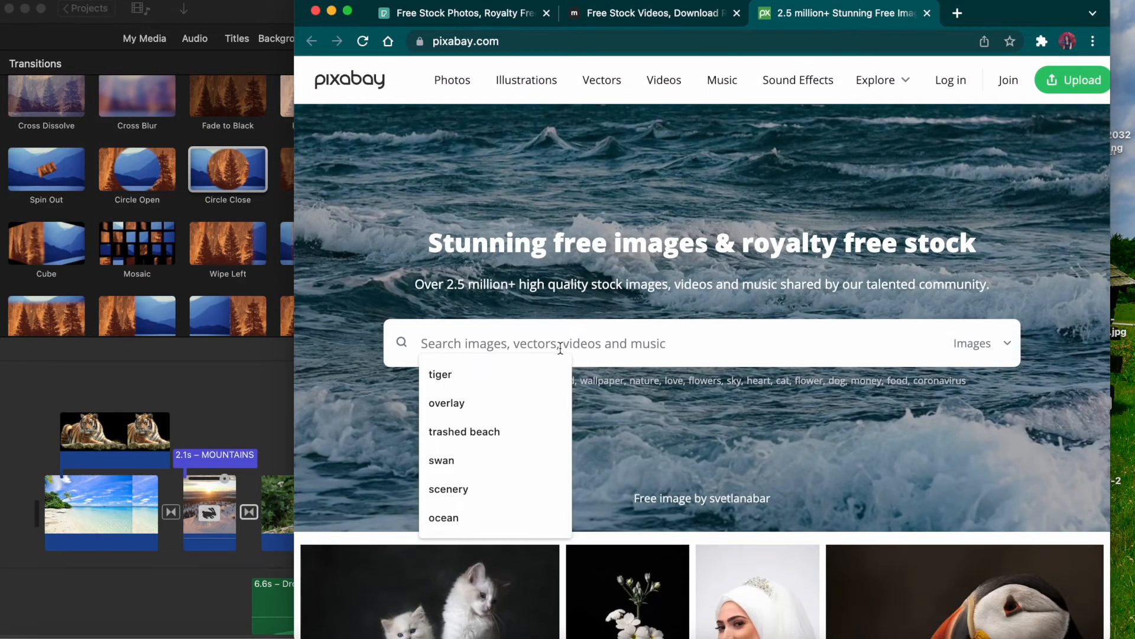
{"action": "left_click", "coordinate": [521, 369]}
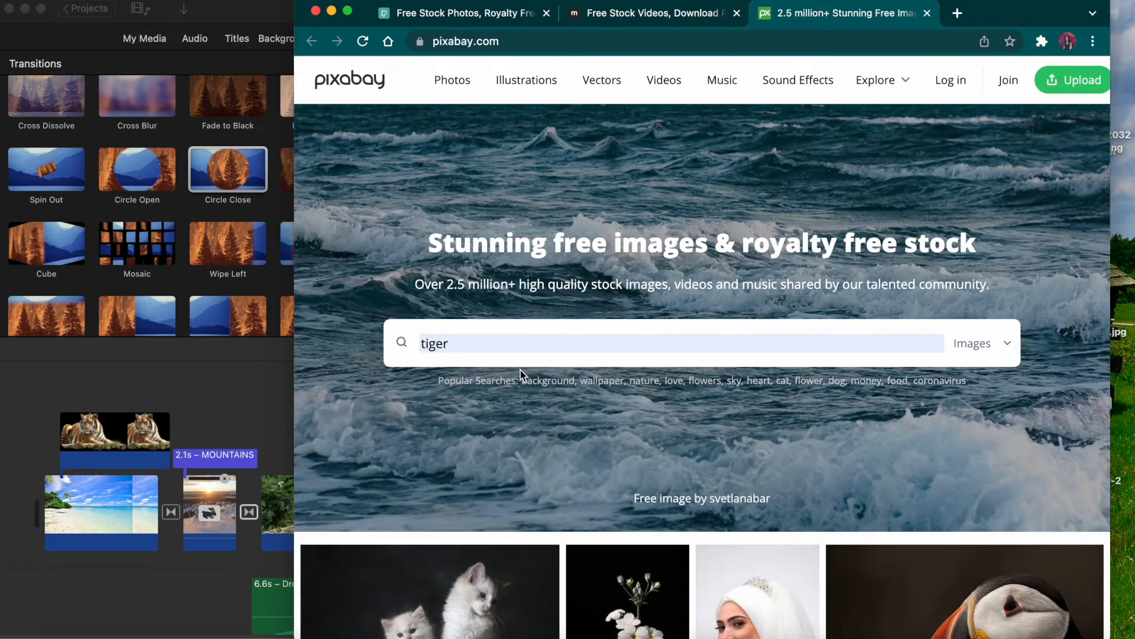
{"action": "scroll", "coordinate": [414, 357], "scroll_direction": "down", "scroll_amount": 1}
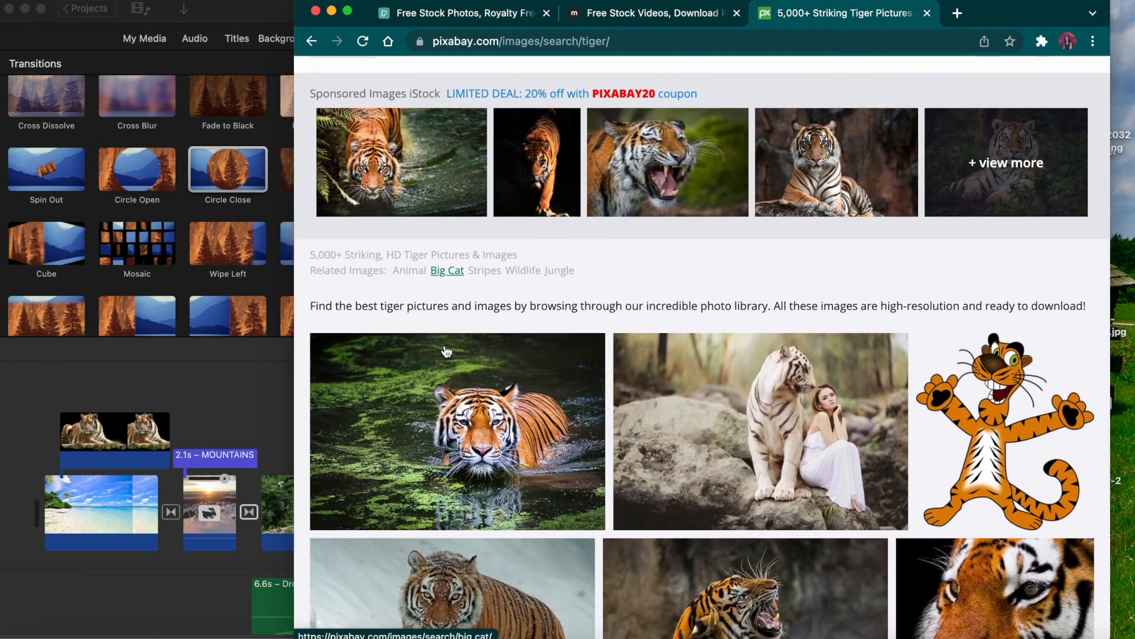
{"action": "scroll", "coordinate": [447, 351], "scroll_direction": "down", "scroll_amount": 5}
{"action": "scroll", "coordinate": [447, 351], "scroll_direction": "down", "scroll_amount": 4}
{"action": "scroll", "coordinate": [447, 352], "scroll_direction": "down", "scroll_amount": 4}
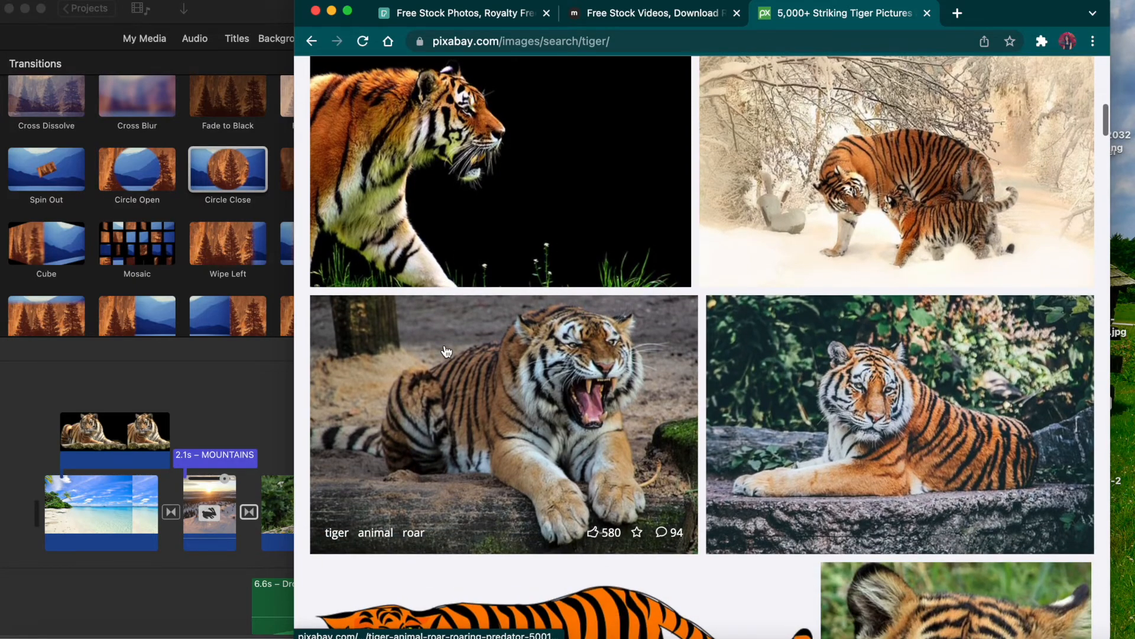
{"action": "scroll", "coordinate": [449, 349], "scroll_direction": "up", "scroll_amount": 15}
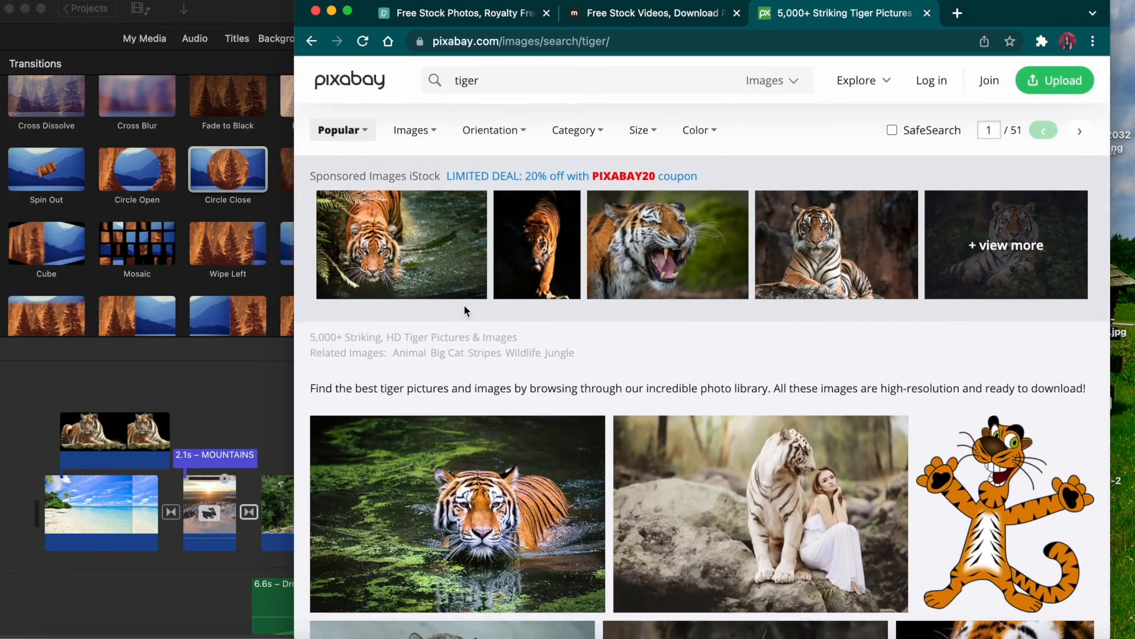
{"action": "scroll", "coordinate": [465, 310], "scroll_direction": "down", "scroll_amount": 1}
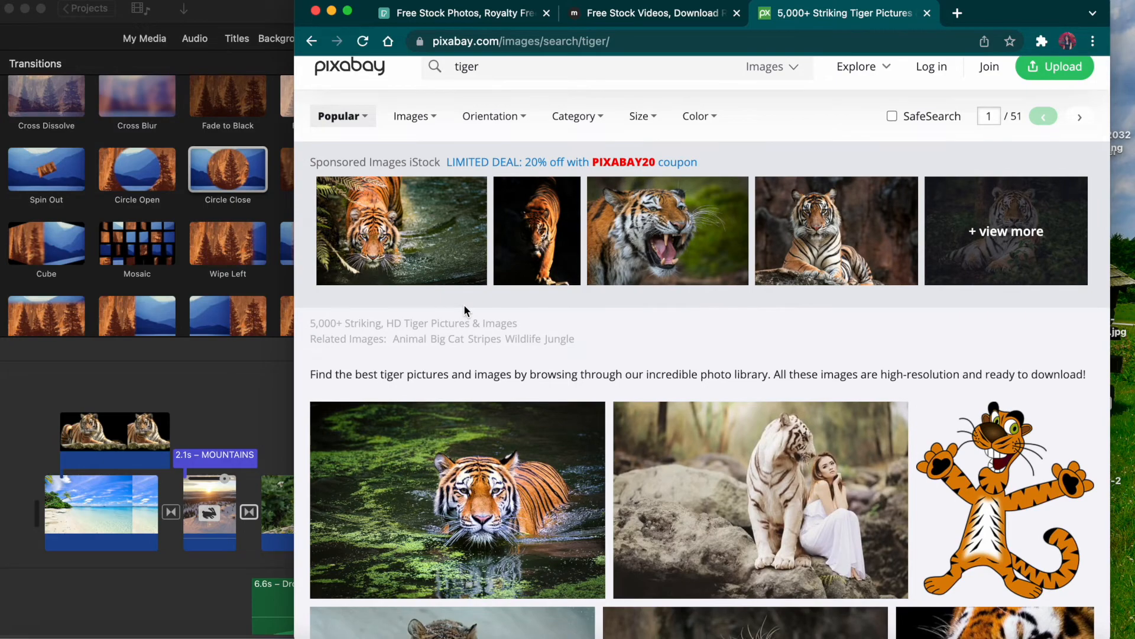
- Open the close-up photo of a tiger's face against green grass from the Pixabay results and download it for free
{"action": "scroll", "coordinate": [465, 310], "scroll_direction": "down", "scroll_amount": 10}
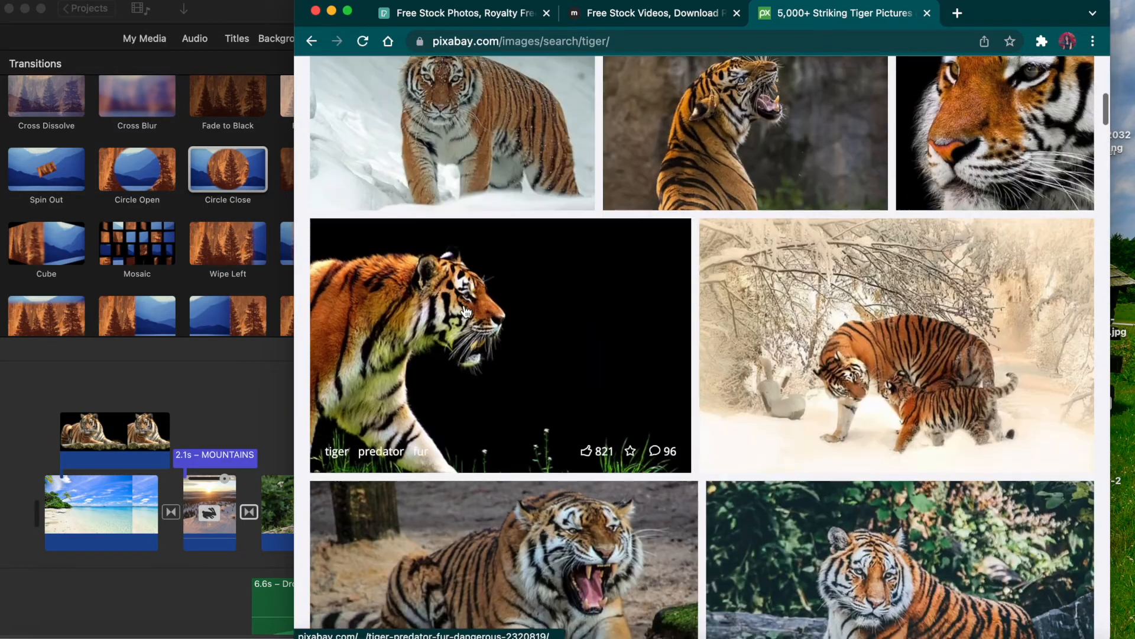
{"action": "scroll", "coordinate": [466, 312], "scroll_direction": "down", "scroll_amount": 6}
{"action": "scroll", "coordinate": [466, 312], "scroll_direction": "down", "scroll_amount": 5}
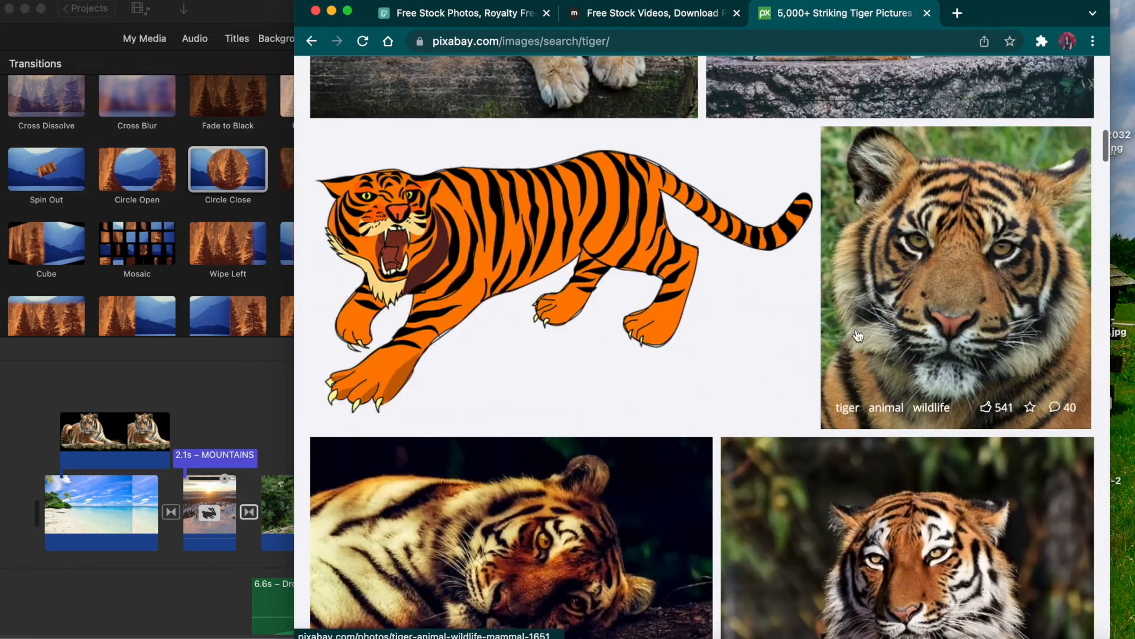
{"action": "left_click", "coordinate": [956, 308]}
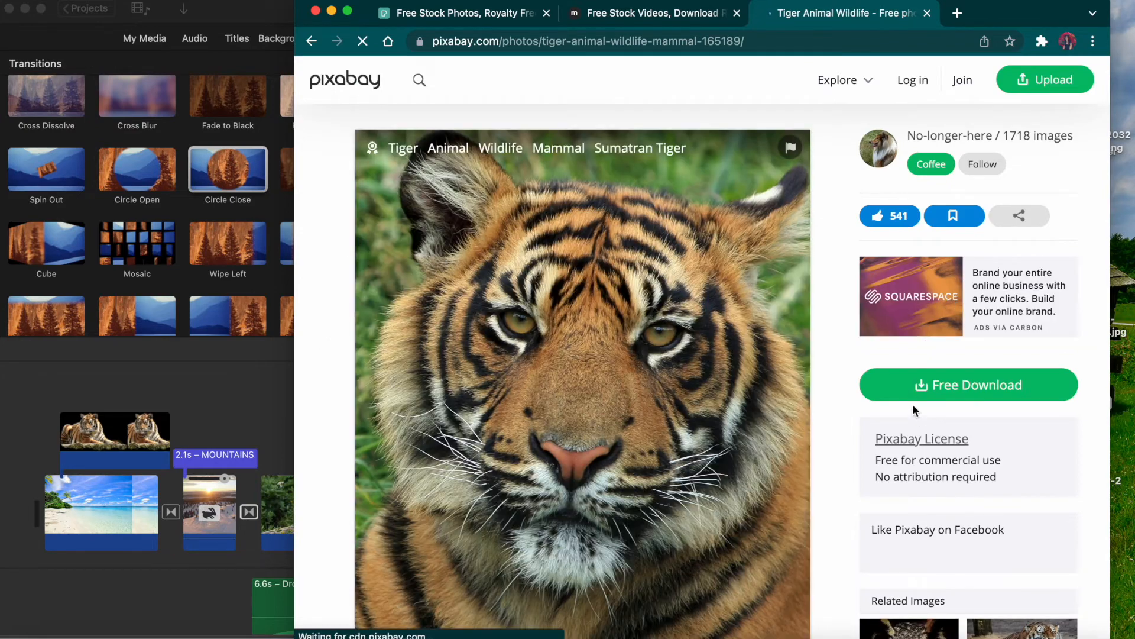
{"action": "left_click", "coordinate": [915, 389]}
{"action": "left_click", "coordinate": [920, 509]}
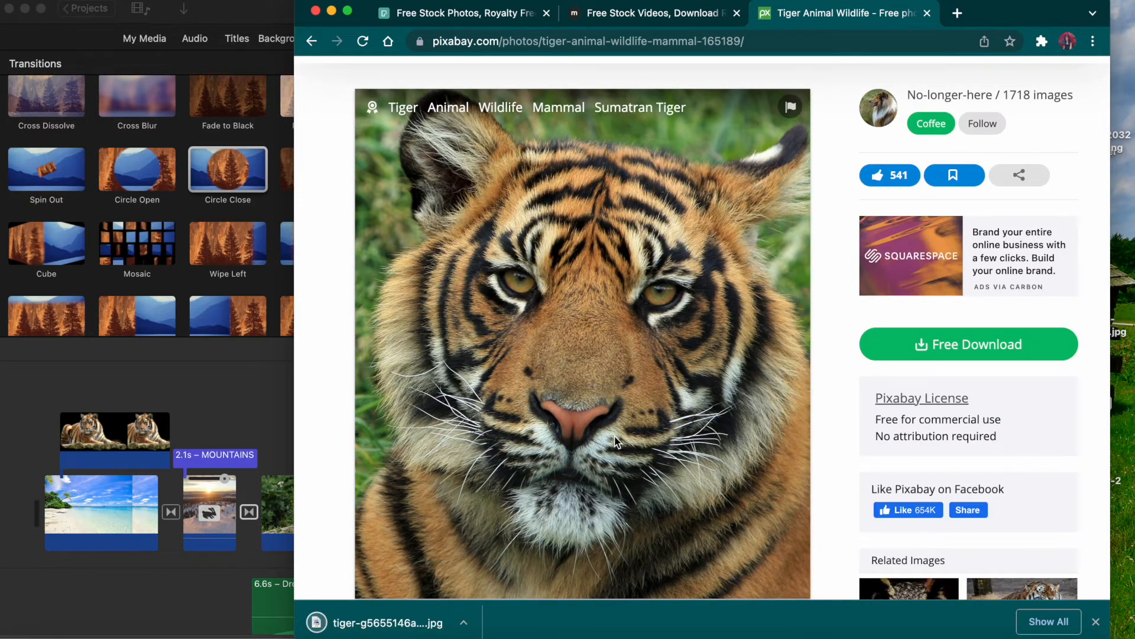
{"action": "scroll", "coordinate": [968, 532], "scroll_direction": "down", "scroll_amount": 1}
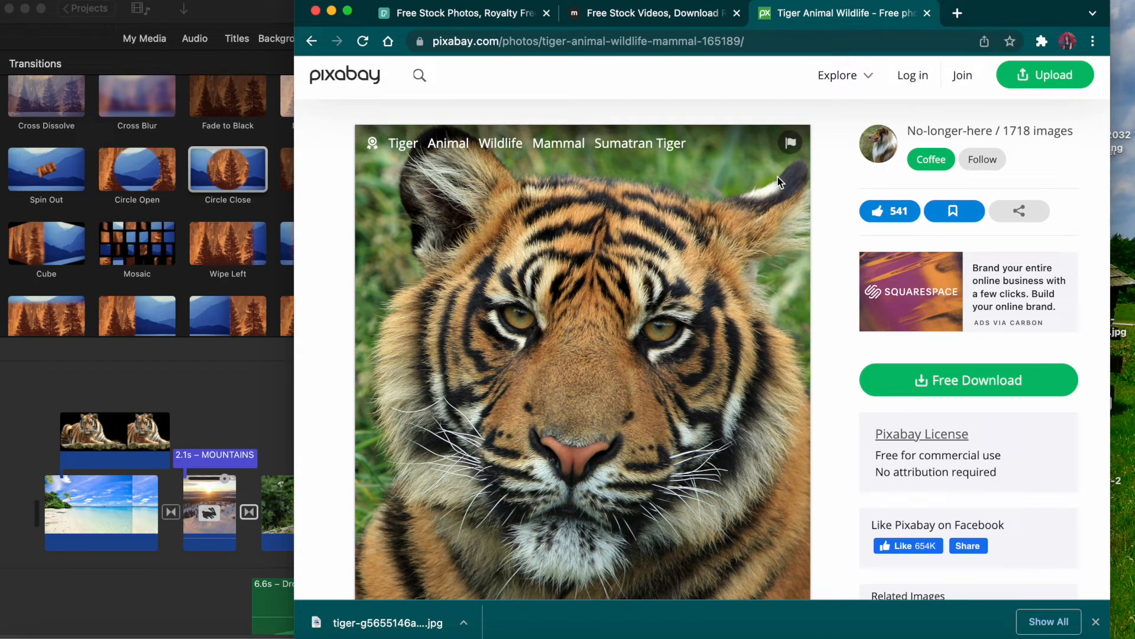
{"action": "left_click", "coordinate": [1095, 624]}
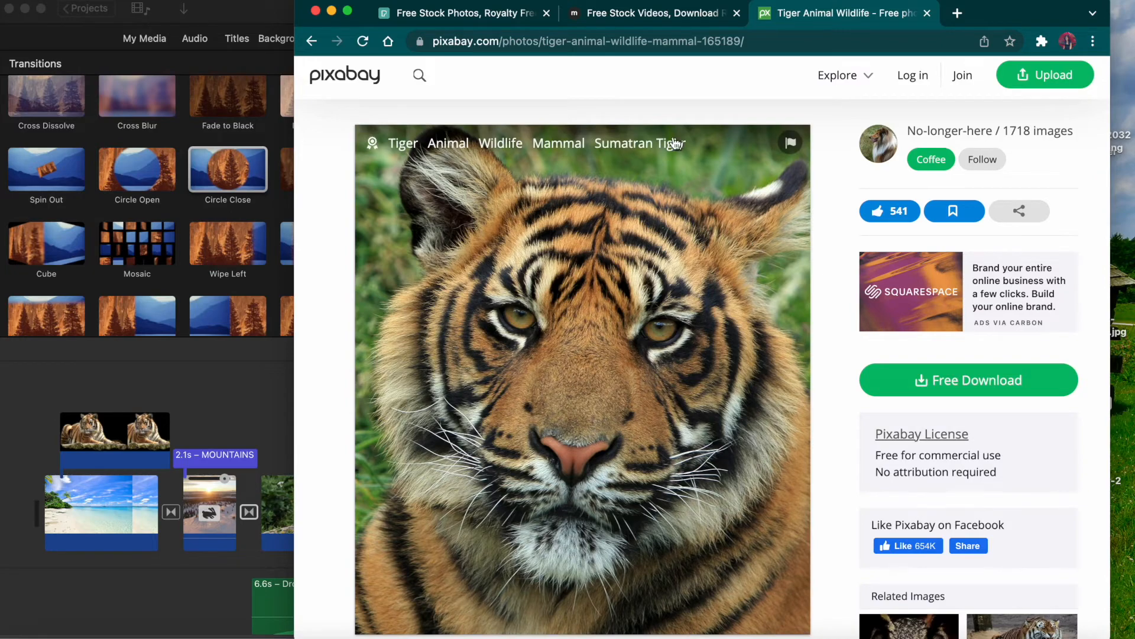
- Look through Mixkit's free stock video page, including its video search and media categories
{"action": "left_click", "coordinate": [661, 20]}
{"action": "scroll", "coordinate": [636, 235], "scroll_direction": "down", "scroll_amount": 1}
{"action": "scroll", "coordinate": [463, 109], "scroll_direction": "down", "scroll_amount": 3}
{"action": "scroll", "coordinate": [464, 111], "scroll_direction": "down", "scroll_amount": 10}
{"action": "scroll", "coordinate": [515, 268], "scroll_direction": "up", "scroll_amount": 12}
{"action": "left_click", "coordinate": [433, 319]}
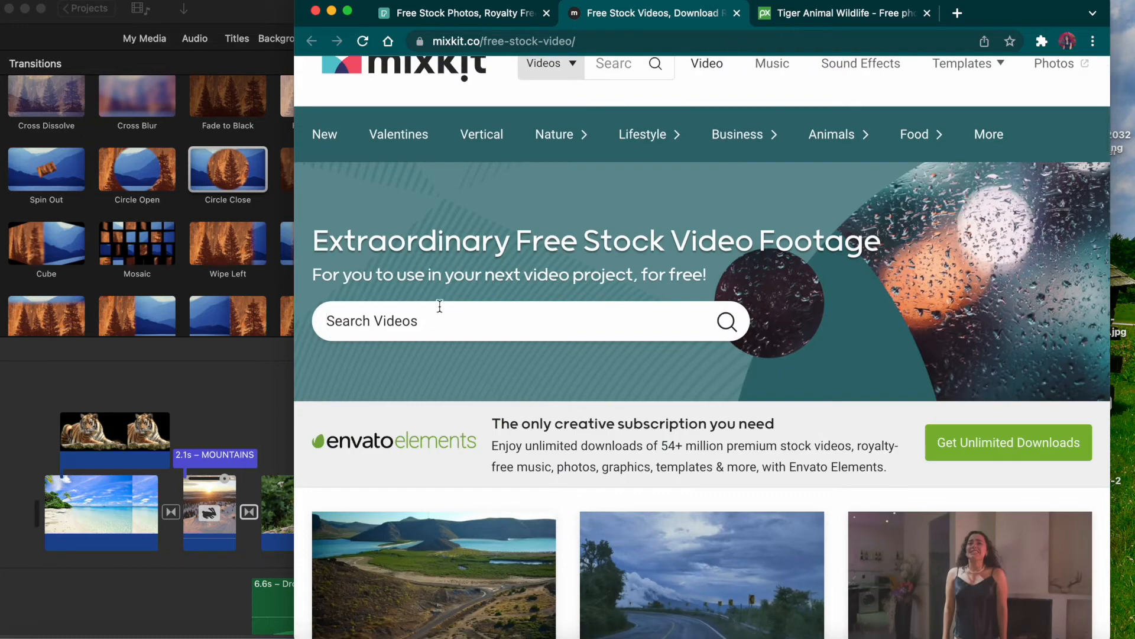
{"action": "mouse_move", "coordinate": [555, 135]}
{"action": "scroll", "coordinate": [523, 130], "scroll_direction": "up", "scroll_amount": 1}
- Look through the free stock photos on the Pexels home page
{"action": "left_click", "coordinate": [487, 20]}
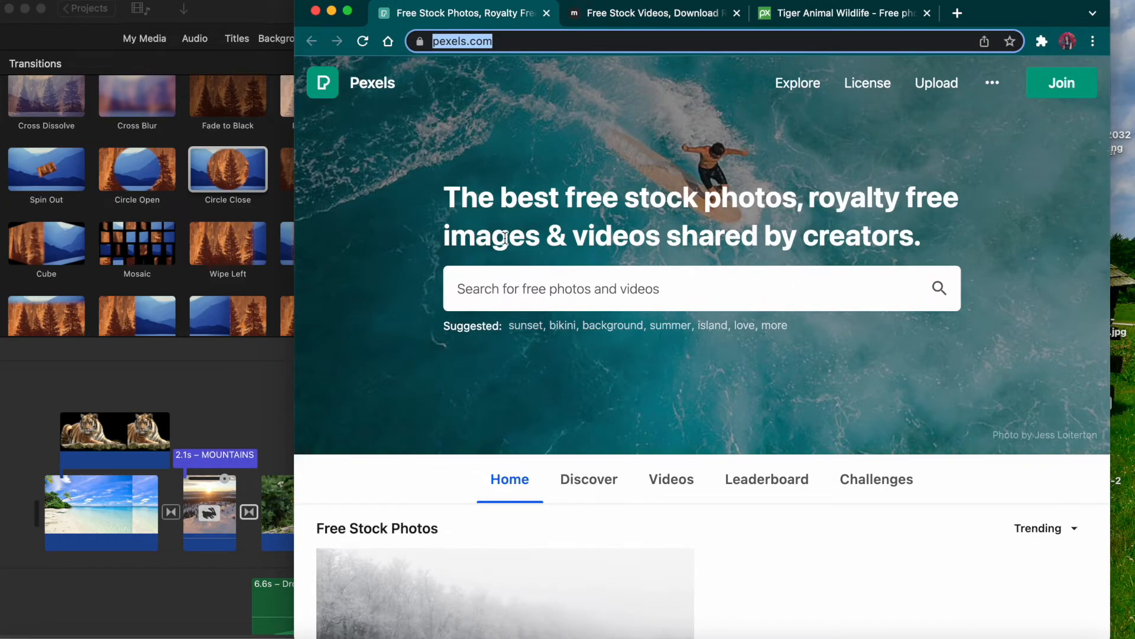
{"action": "scroll", "coordinate": [494, 286], "scroll_direction": "down", "scroll_amount": 10}
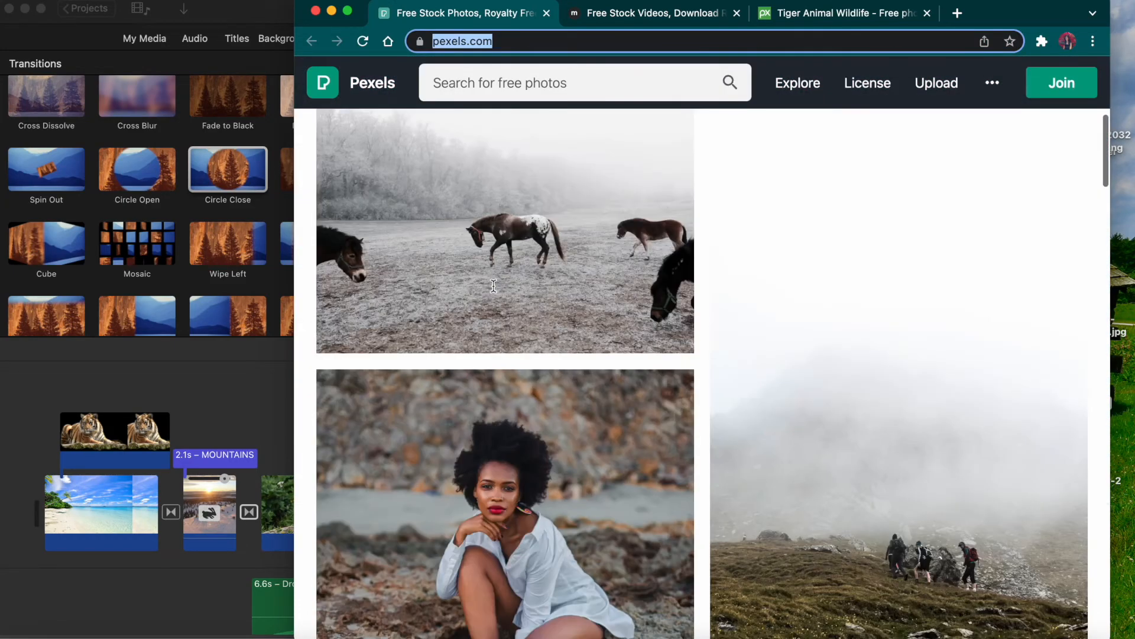
{"action": "scroll", "coordinate": [494, 286], "scroll_direction": "down", "scroll_amount": 15}
{"action": "scroll", "coordinate": [493, 286], "scroll_direction": "up", "scroll_amount": 20}
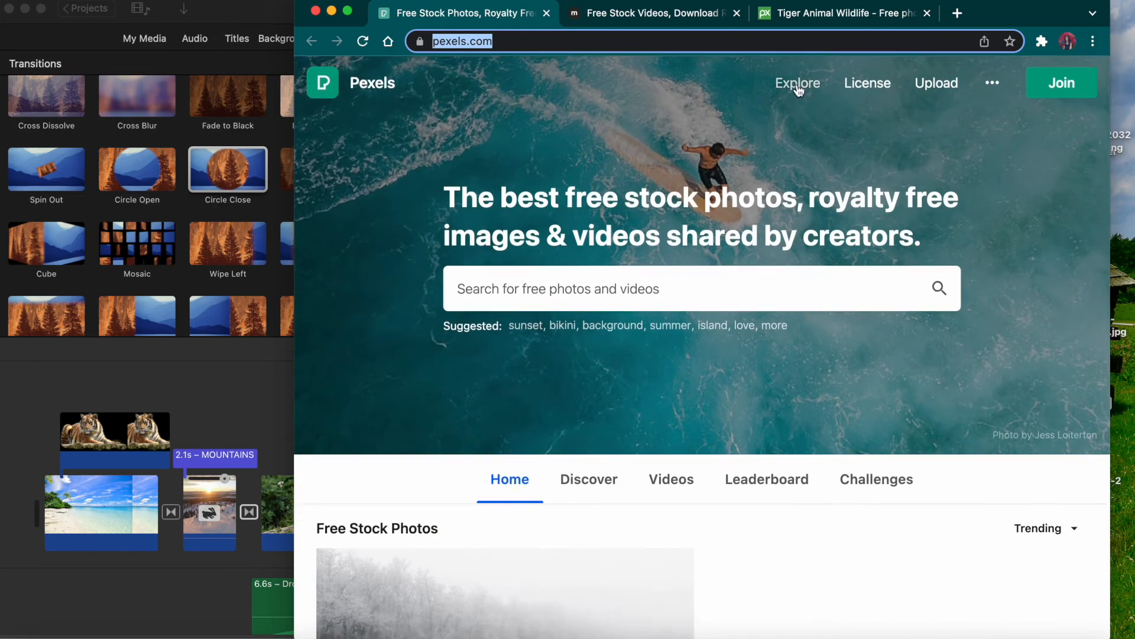
- Search Pexels for lion using the recent search and browse the photo results
{"action": "left_click", "coordinate": [631, 286]}
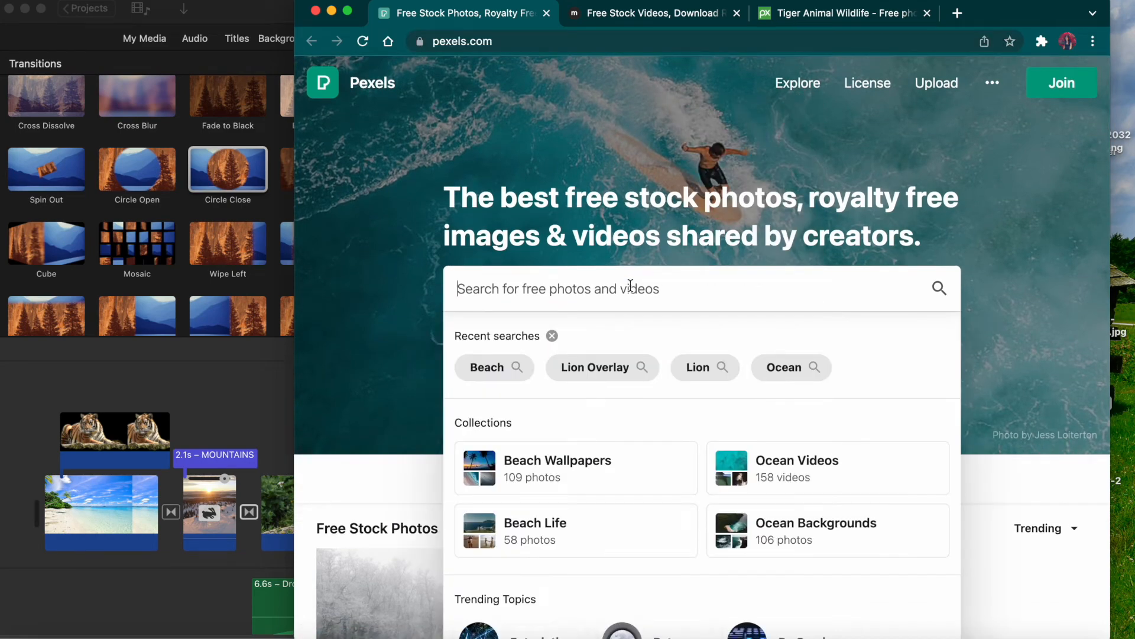
{"action": "left_click", "coordinate": [705, 371]}
{"action": "scroll", "coordinate": [609, 347], "scroll_direction": "down", "scroll_amount": 8}
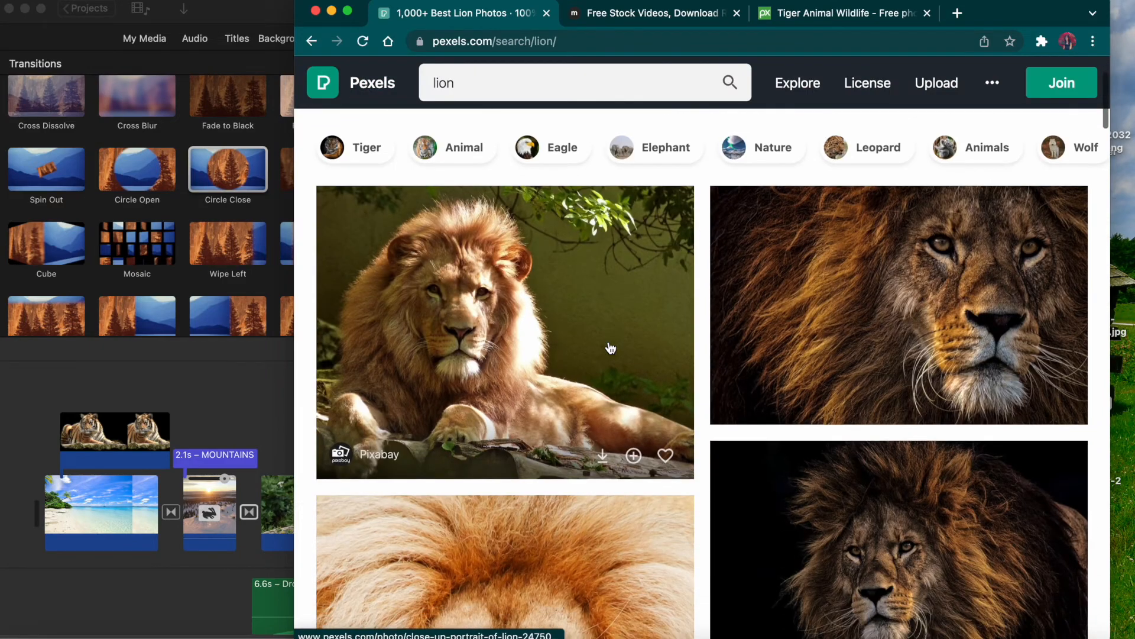
{"action": "scroll", "coordinate": [611, 348], "scroll_direction": "down", "scroll_amount": 20}
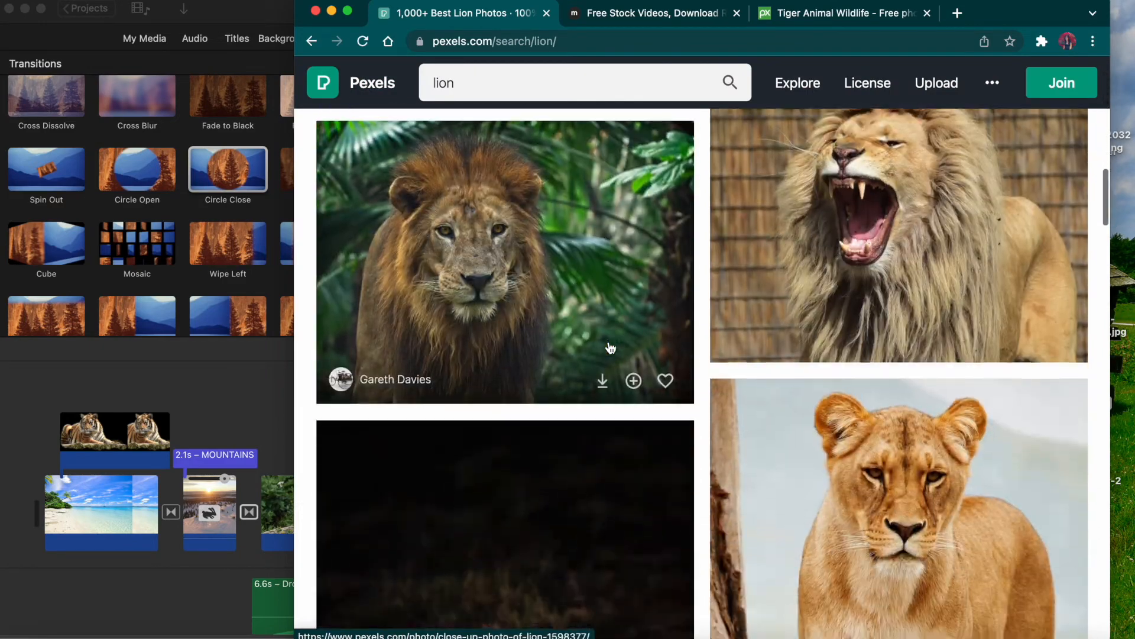
{"action": "scroll", "coordinate": [611, 347], "scroll_direction": "up", "scroll_amount": 4}
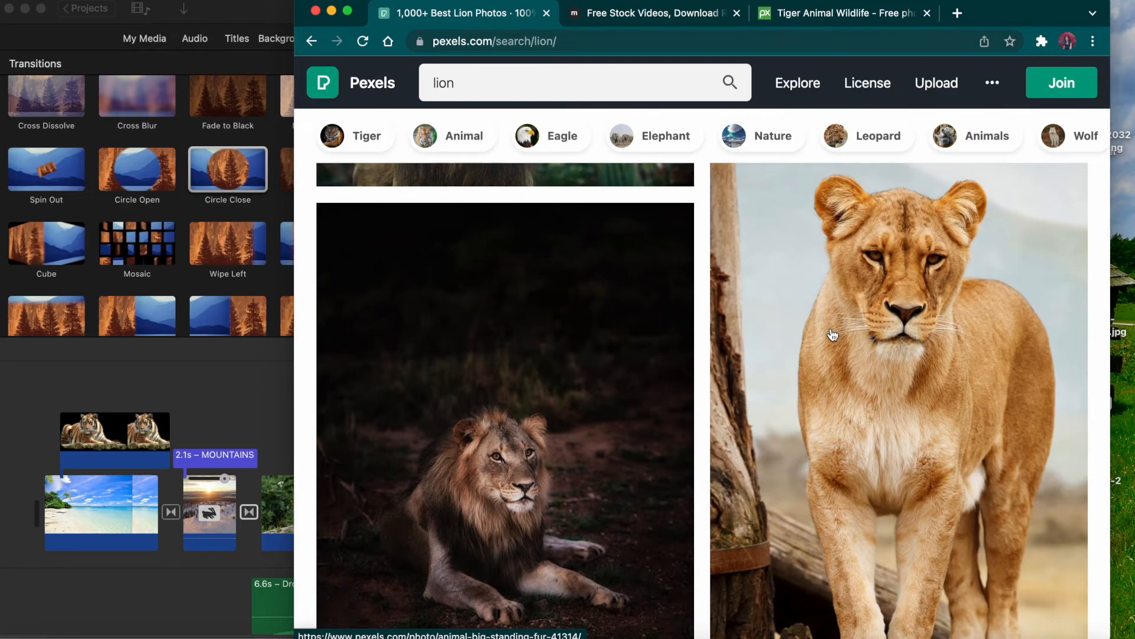
{"action": "scroll", "coordinate": [833, 335], "scroll_direction": "down", "scroll_amount": 12}
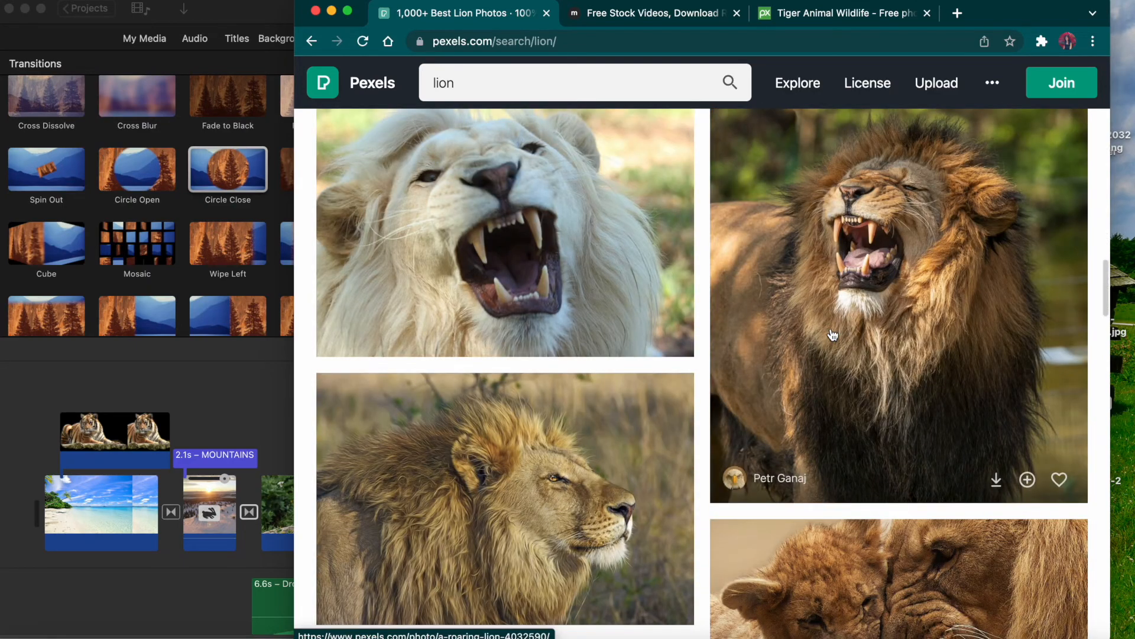
{"action": "scroll", "coordinate": [833, 335], "scroll_direction": "down", "scroll_amount": 10}
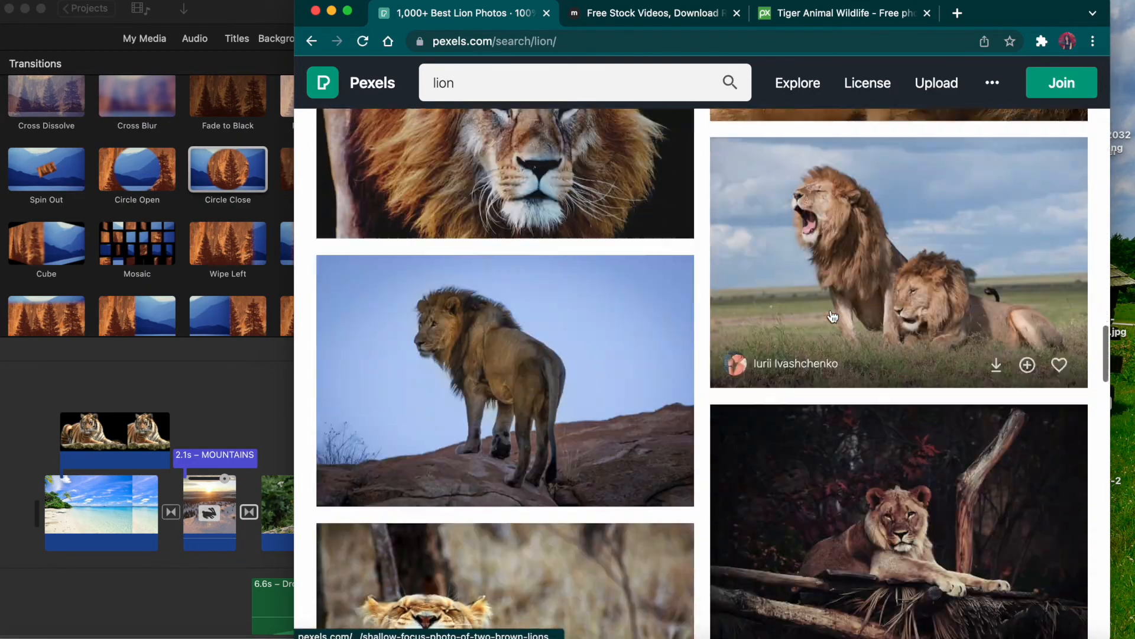
{"action": "scroll", "coordinate": [833, 315], "scroll_direction": "down", "scroll_amount": 10}
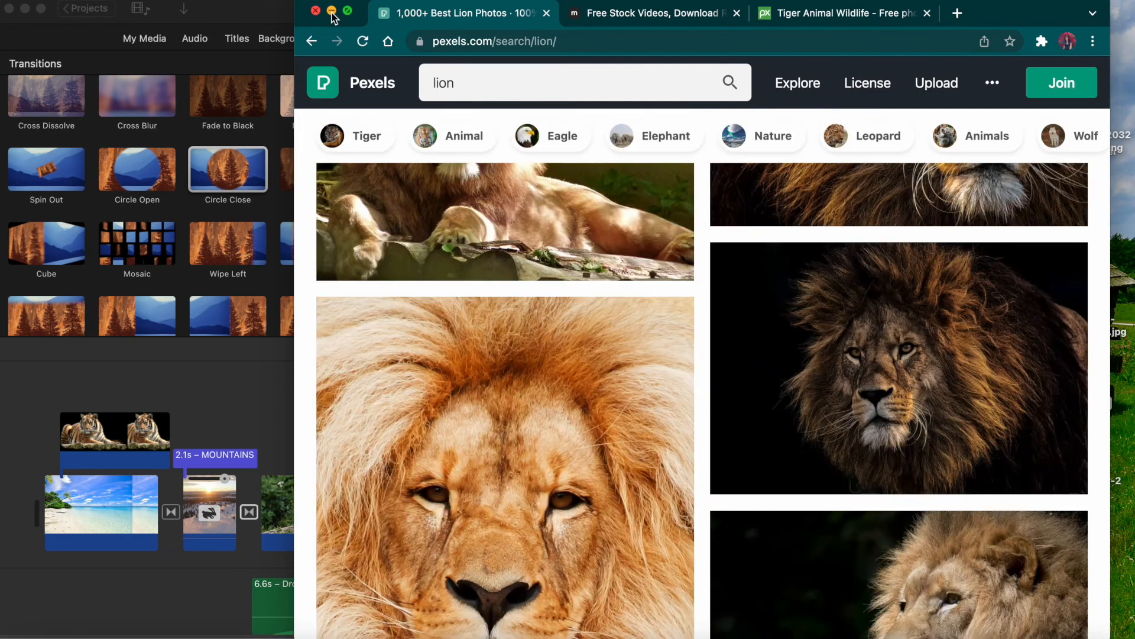
{"action": "scroll", "coordinate": [519, 316], "scroll_direction": "up", "scroll_amount": 15}
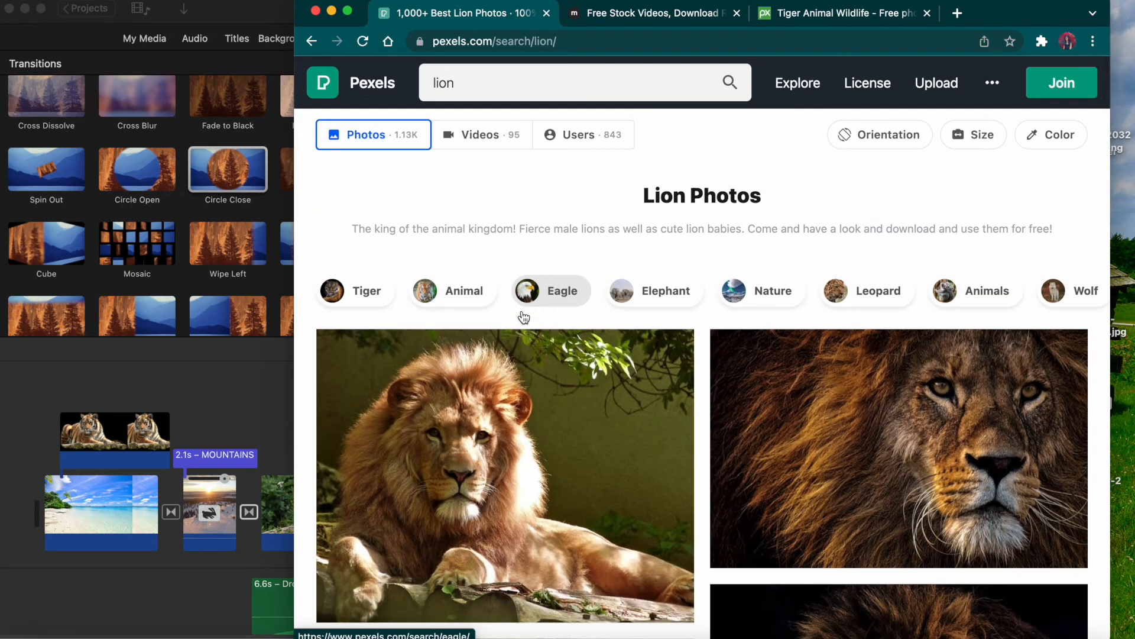
- Switch back to iMovie and open the file export settings for the movie
{"action": "left_click", "coordinate": [332, 11]}
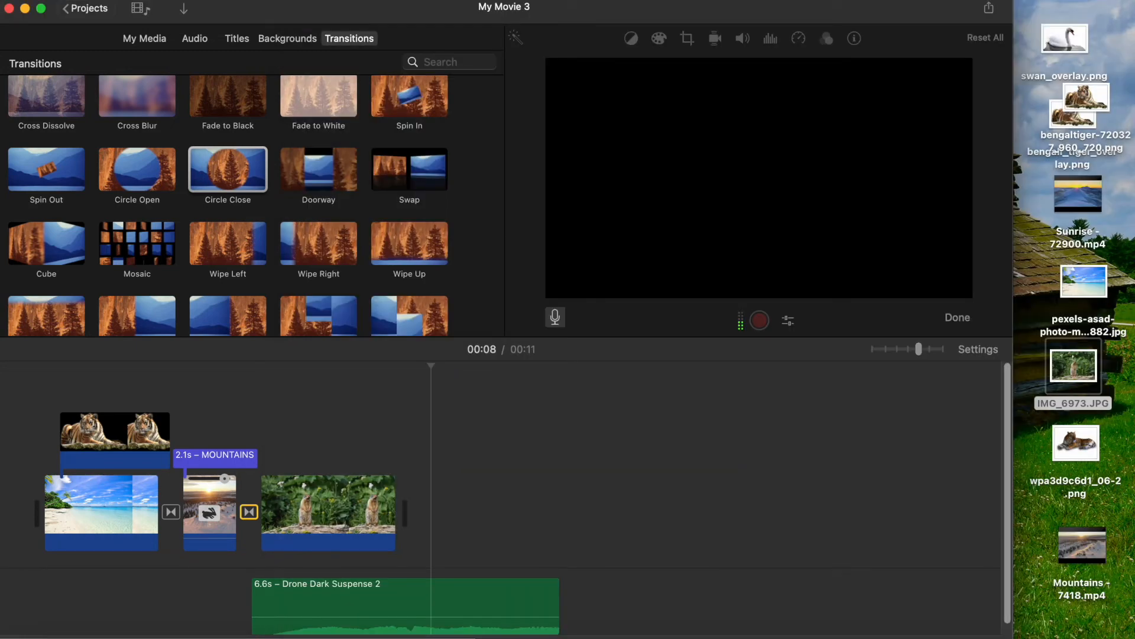
{"action": "left_click", "coordinate": [989, 10]}
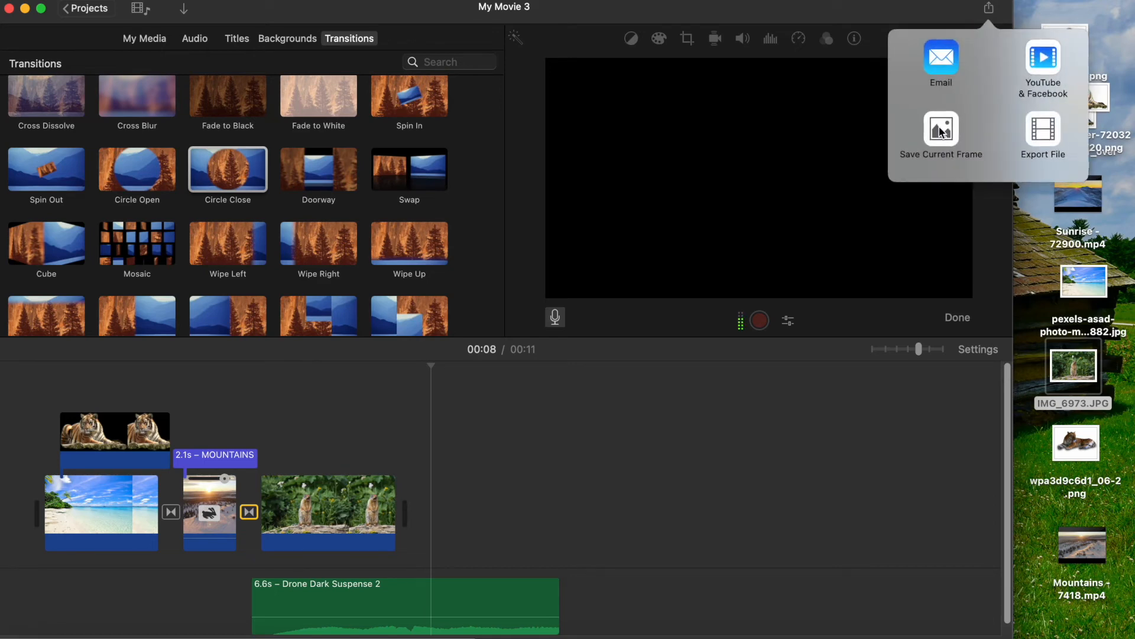
{"action": "left_click", "coordinate": [1040, 141]}
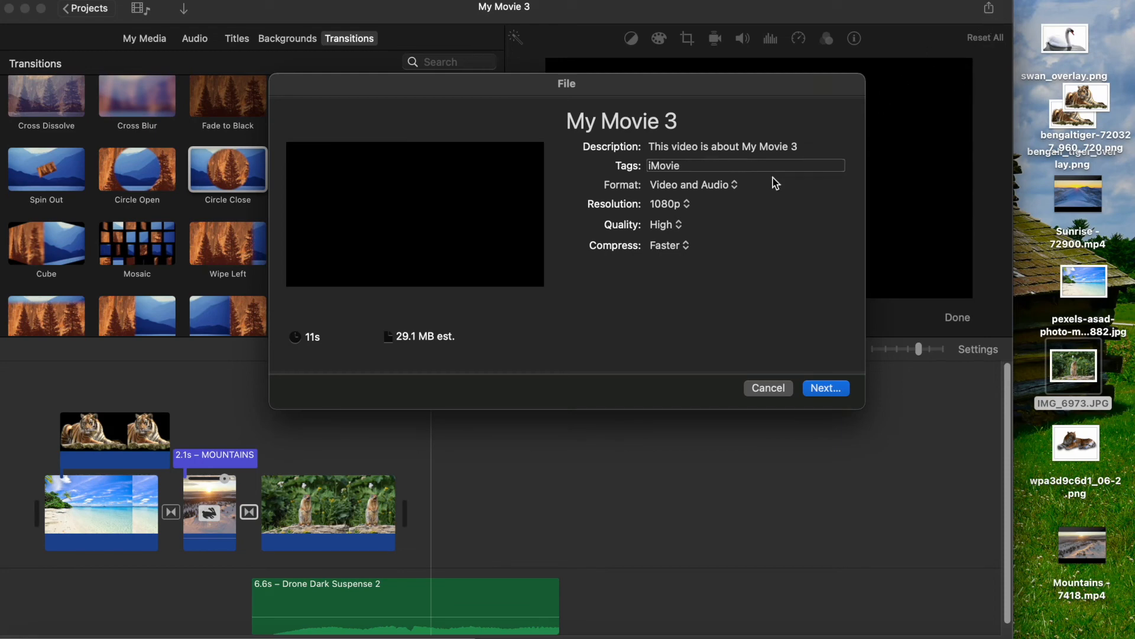
- Title the export "Mountain Tiger - " followed by the creator's full name and save the file to the Desktop
{"action": "left_click", "coordinate": [653, 123]}
{"action": "key", "text": "BackSpace"}
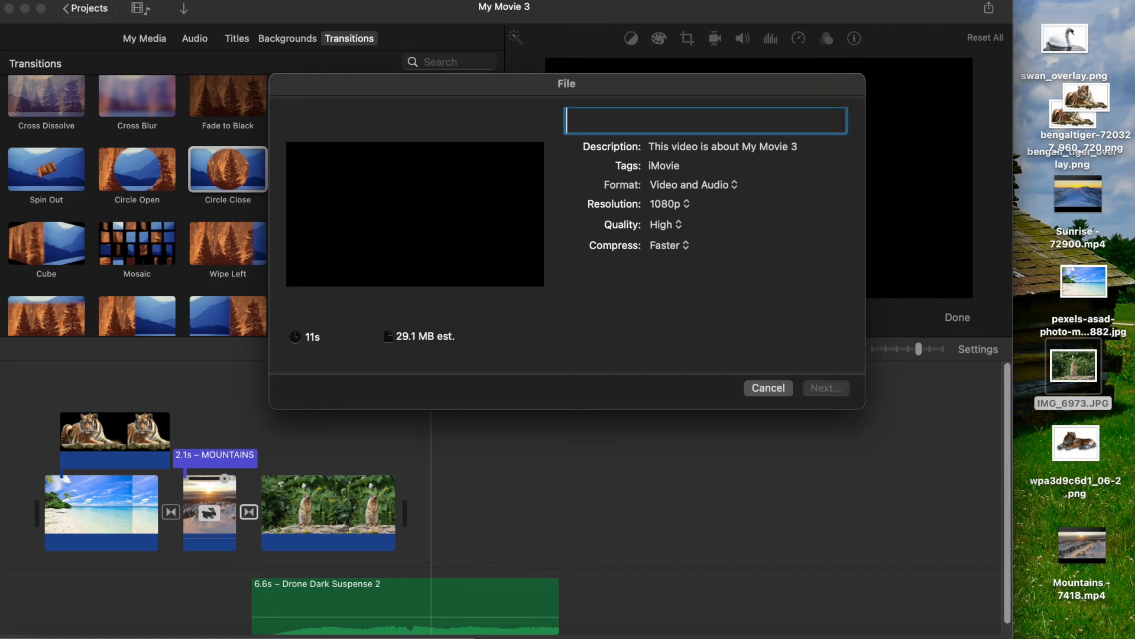
{"action": "type", "text": "Mountain Tiger - C"}
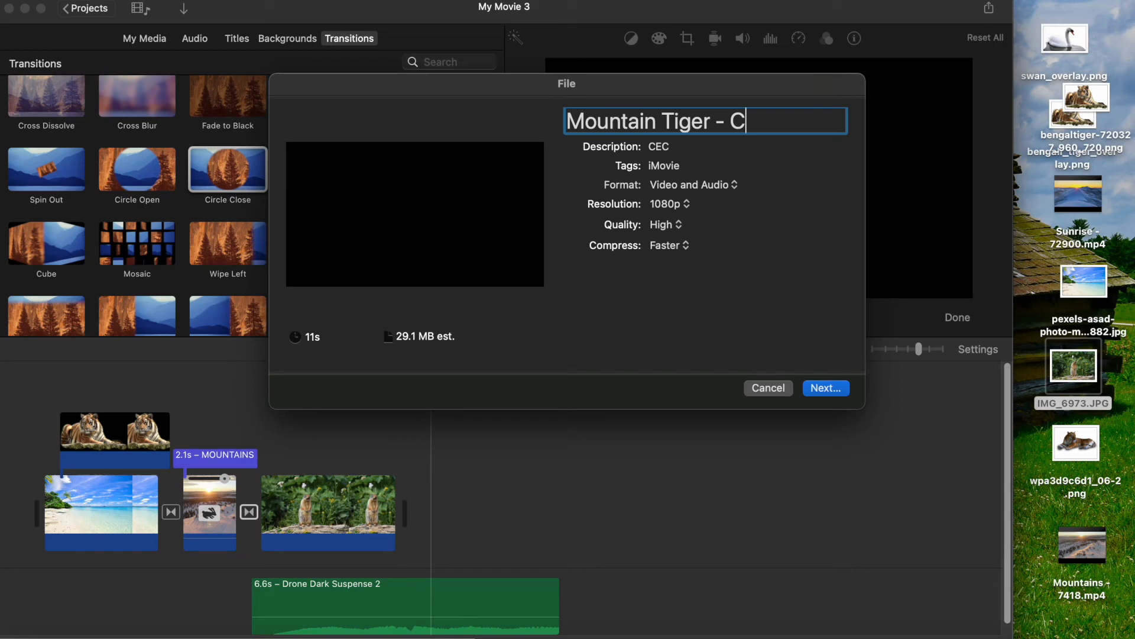
{"action": "type", "text": "ate Cattano"}
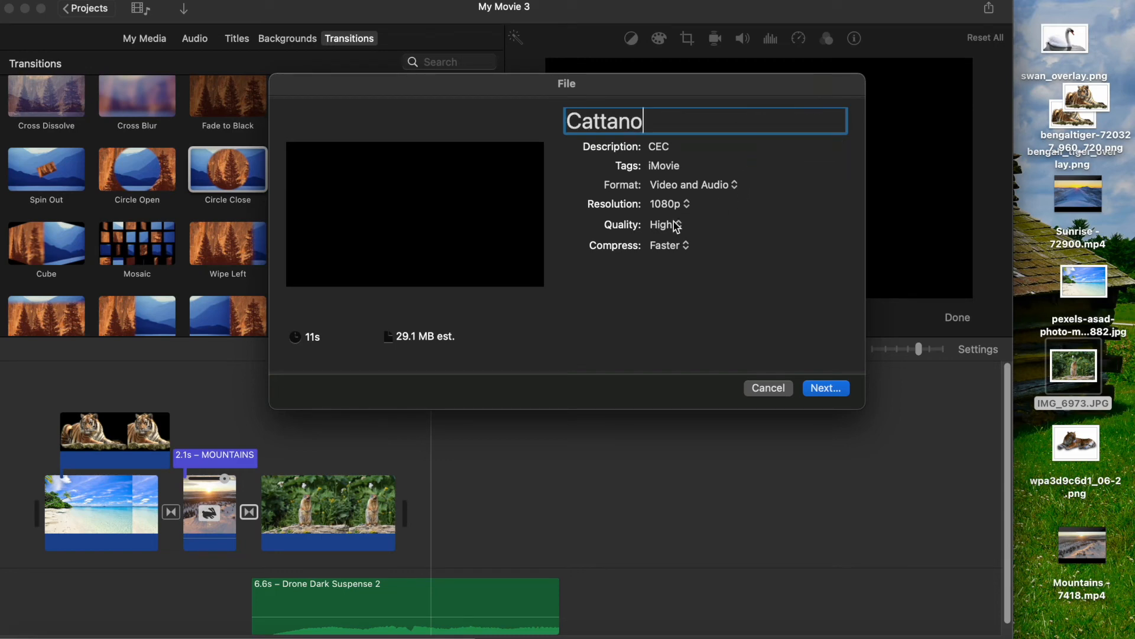
{"action": "left_click", "coordinate": [828, 389]}
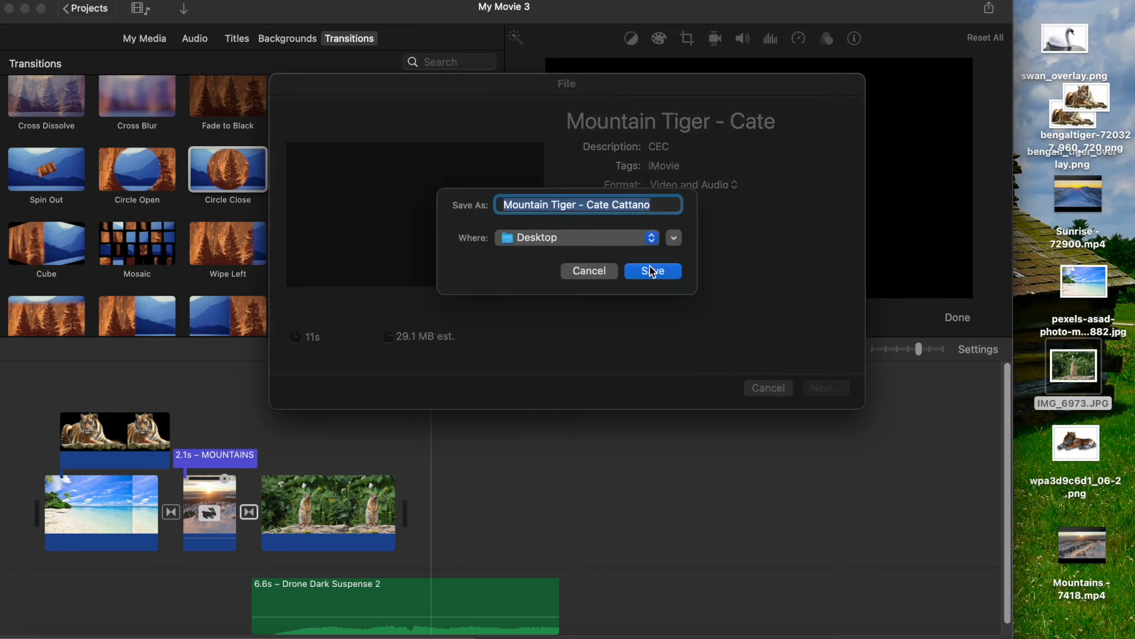
{"action": "left_click", "coordinate": [651, 271]}
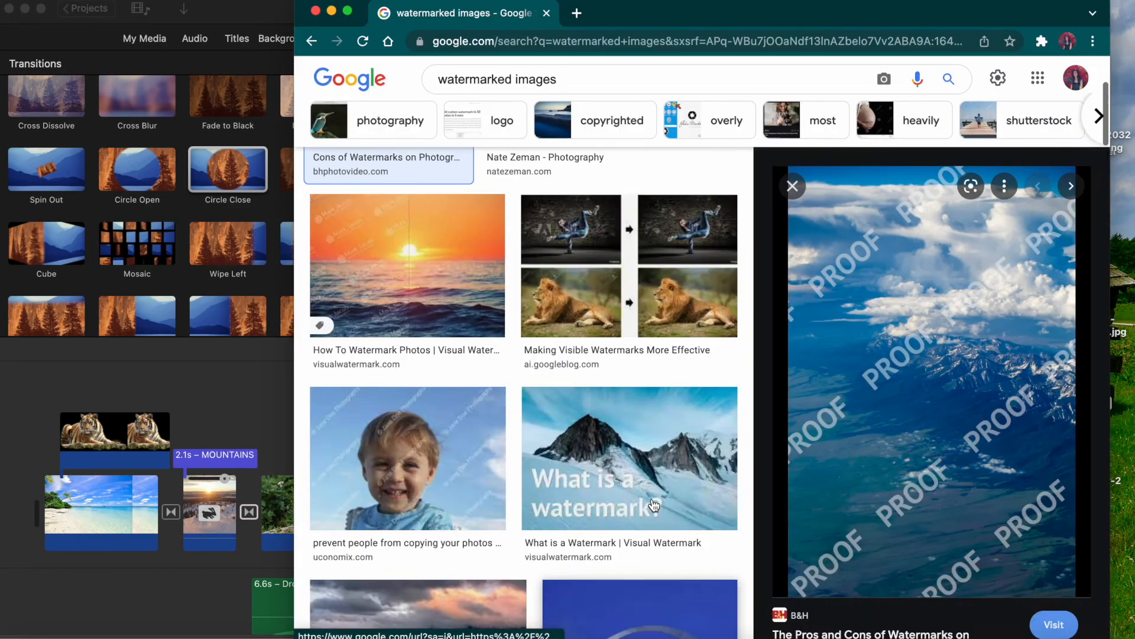
- Examine watermarked image examples in the Google results, preview the iceberg with "my company name" on it, and return to iMovie
{"action": "scroll", "coordinate": [653, 505], "scroll_direction": "up", "scroll_amount": 3}
{"action": "scroll", "coordinate": [653, 505], "scroll_direction": "down", "scroll_amount": 6}
{"action": "scroll", "coordinate": [653, 505], "scroll_direction": "down", "scroll_amount": 8}
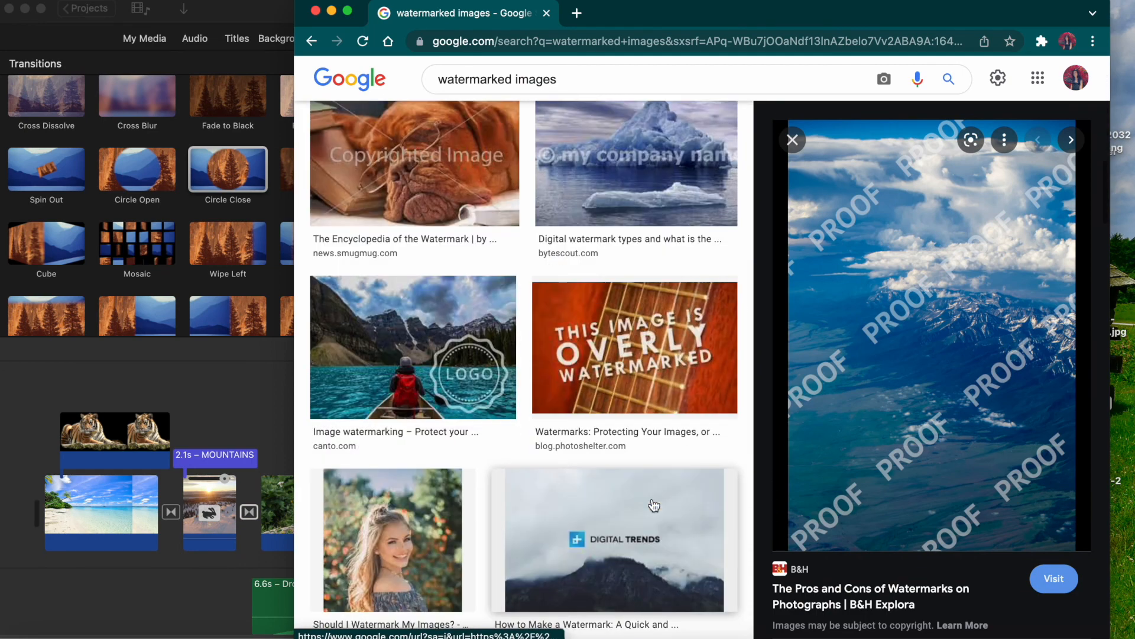
{"action": "scroll", "coordinate": [653, 504], "scroll_direction": "up", "scroll_amount": 6}
{"action": "left_click", "coordinate": [587, 496]}
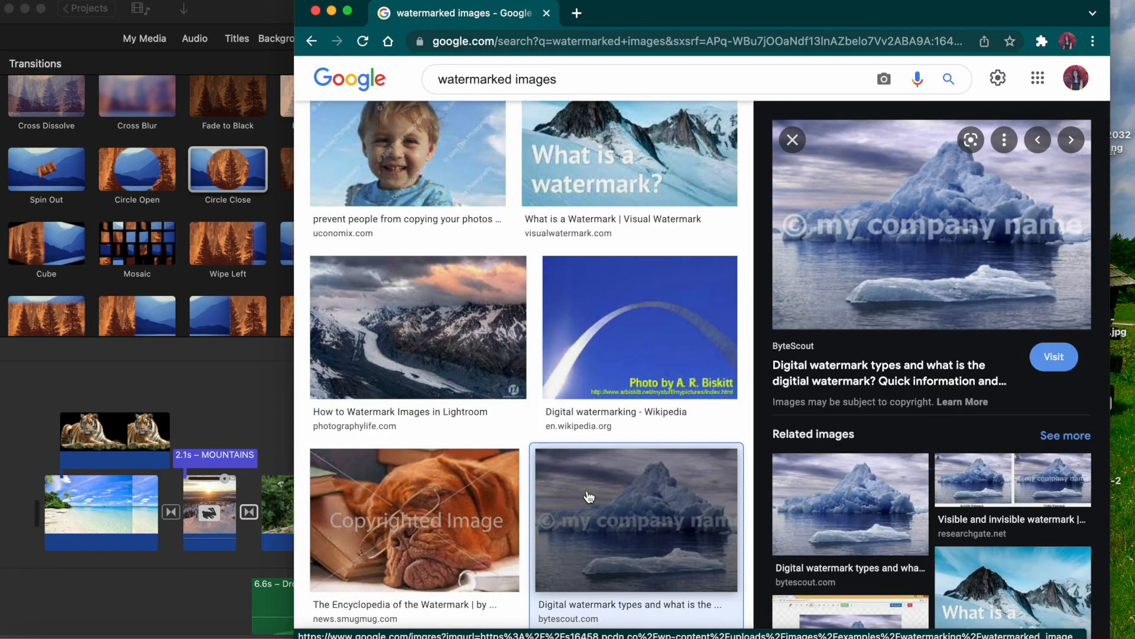
{"action": "scroll", "coordinate": [803, 327], "scroll_direction": "up", "scroll_amount": 2}
{"action": "scroll", "coordinate": [631, 454], "scroll_direction": "up", "scroll_amount": 3}
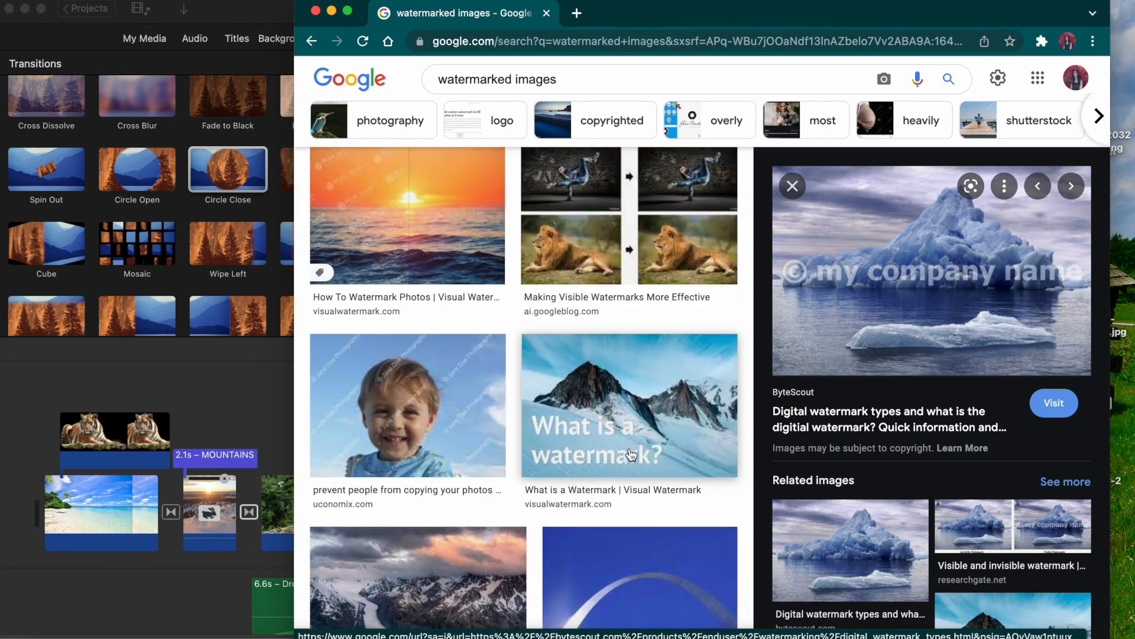
{"action": "scroll", "coordinate": [631, 454], "scroll_direction": "up", "scroll_amount": 3}
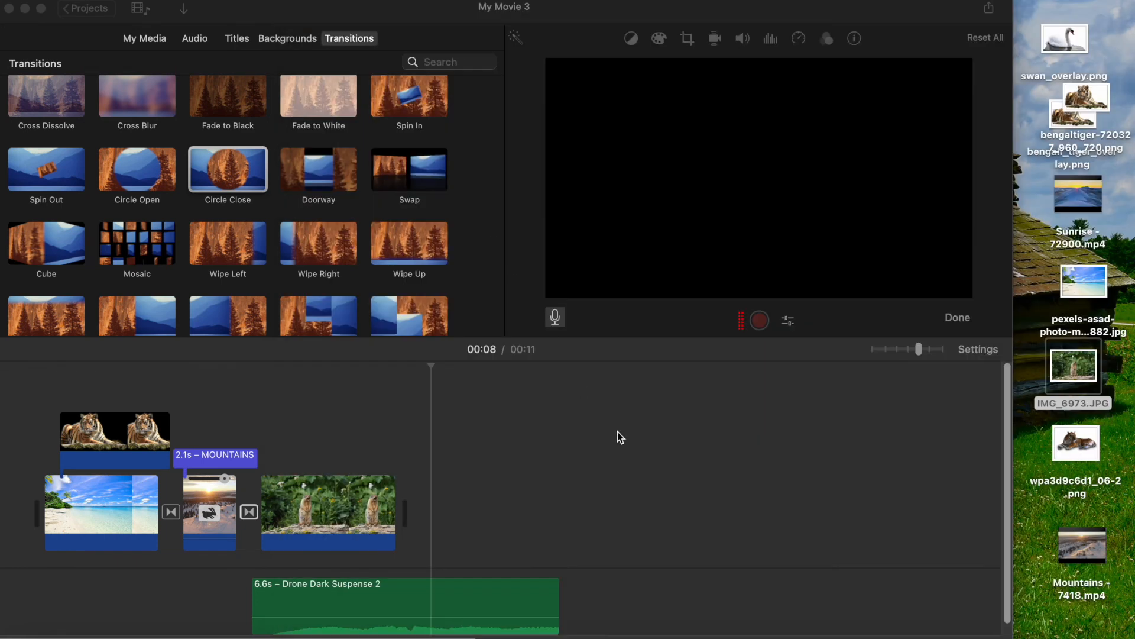
{"action": "left_click", "coordinate": [618, 431]}
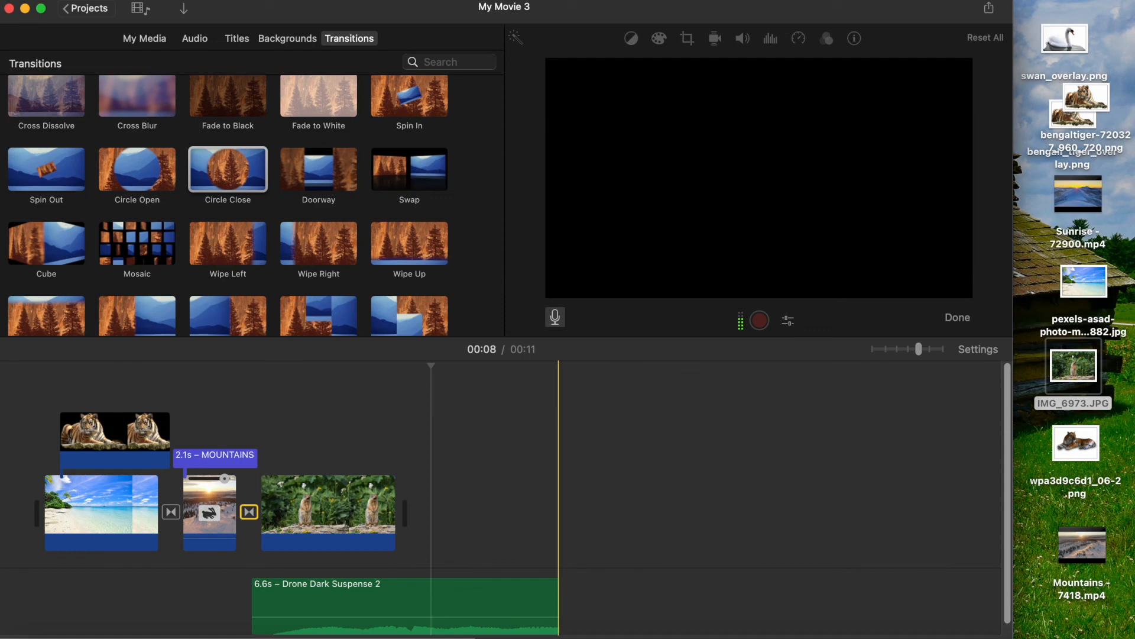